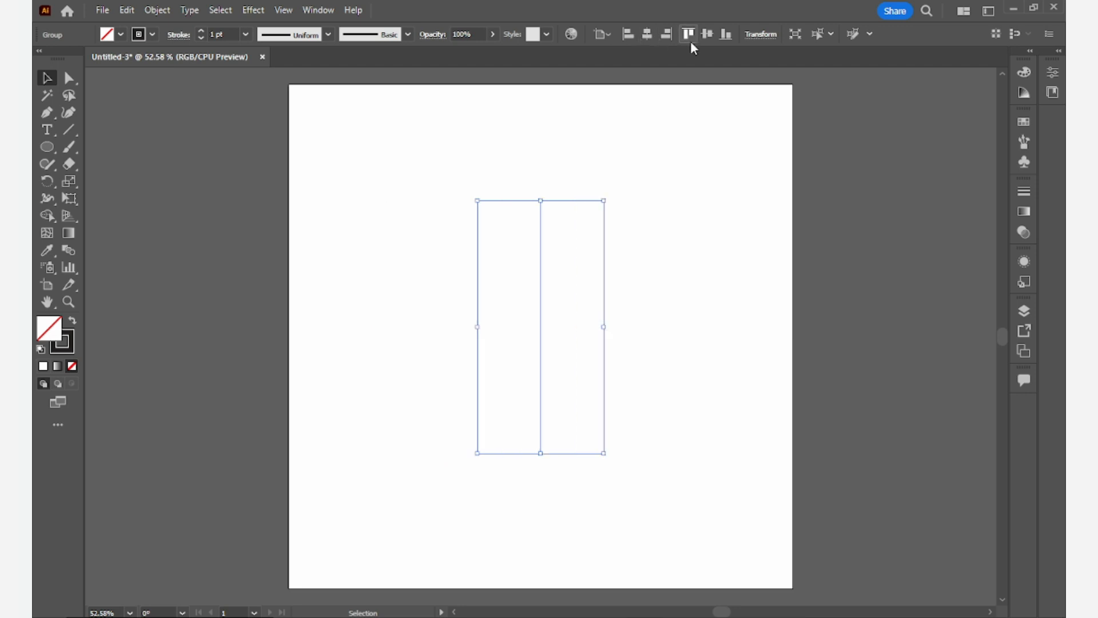
- Align the three grouped vertical lines and deselect them
{"action": "left_click", "coordinate": [707, 34]}
{"action": "left_click", "coordinate": [683, 139]}
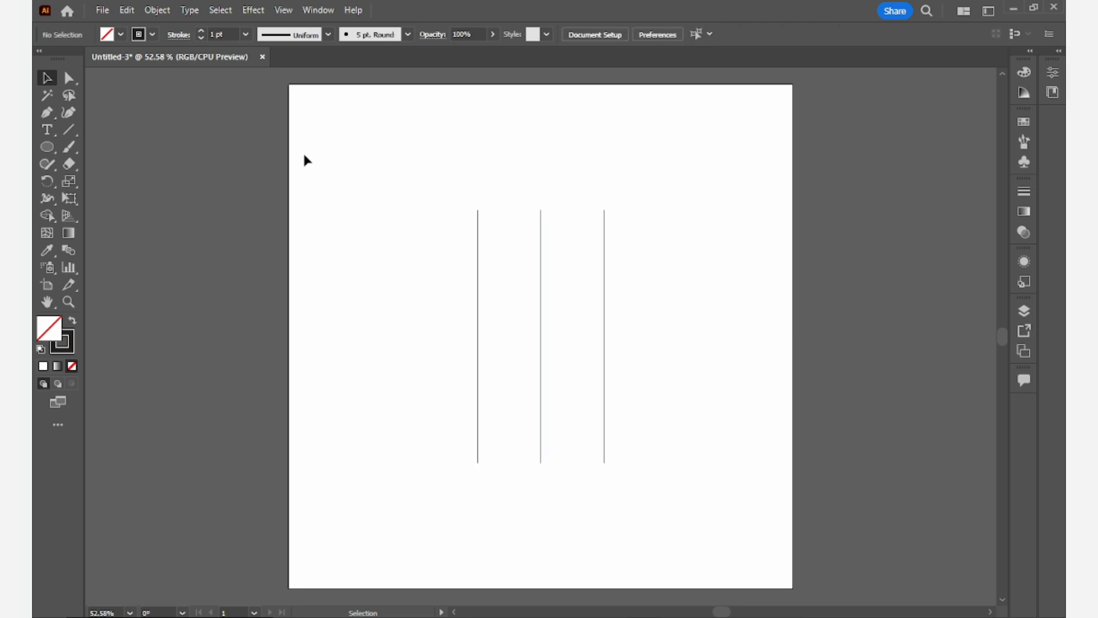
- Draw a circle with the Ellipse tool to the left of the vertical lines
{"action": "left_click_drag", "start_coordinate": [51, 150], "coordinate": [123, 183]}
{"action": "left_click_drag", "start_coordinate": [307, 155], "coordinate": [416, 321]}
- Copy the circle, paste it in front, and scale the copy down into a smaller concentric circle
{"action": "left_click", "coordinate": [126, 11]}
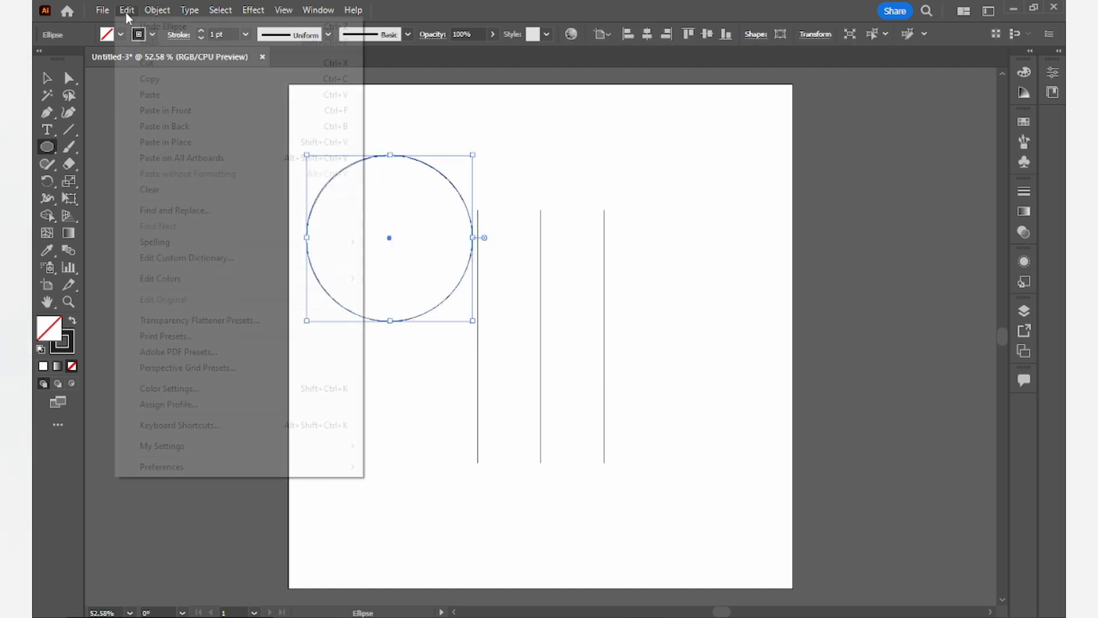
{"action": "left_click", "coordinate": [172, 79]}
{"action": "left_click", "coordinate": [127, 10]}
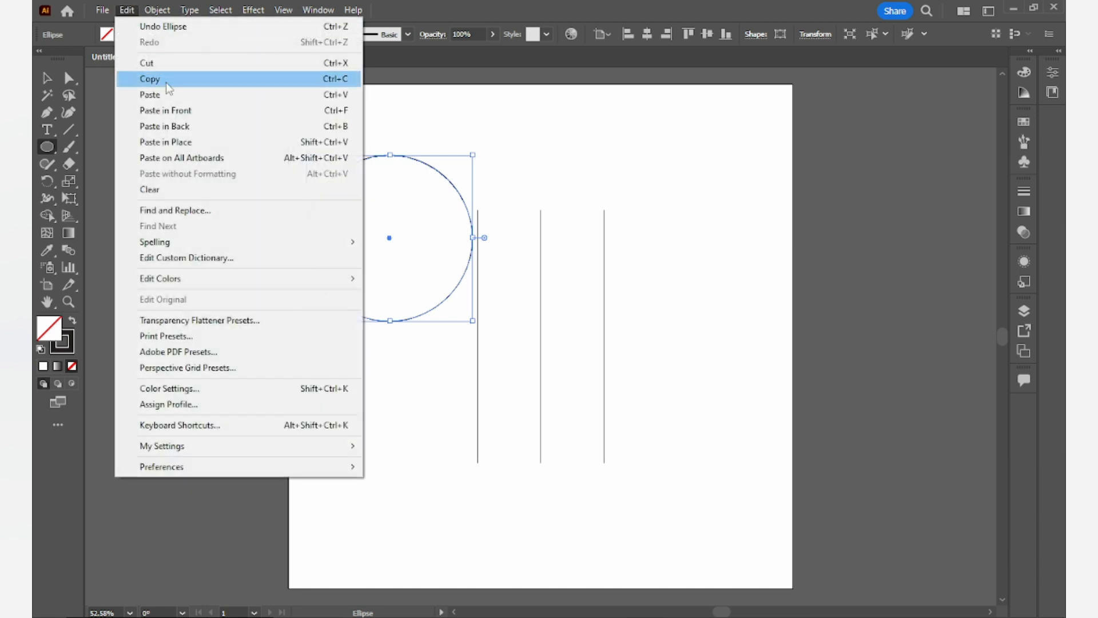
{"action": "left_click", "coordinate": [187, 114]}
{"action": "left_click_drag", "start_coordinate": [473, 319], "coordinate": [436, 284]}
- Select both concentric circles and group them
{"action": "left_click", "coordinate": [467, 148]}
{"action": "left_click", "coordinate": [560, 338]}
{"action": "left_click", "coordinate": [47, 78]}
{"action": "left_click", "coordinate": [321, 131]}
{"action": "left_click_drag", "start_coordinate": [335, 155], "coordinate": [377, 223]}
{"action": "left_click_drag", "start_coordinate": [470, 134], "coordinate": [373, 211]}
{"action": "right_click", "coordinate": [375, 206]}
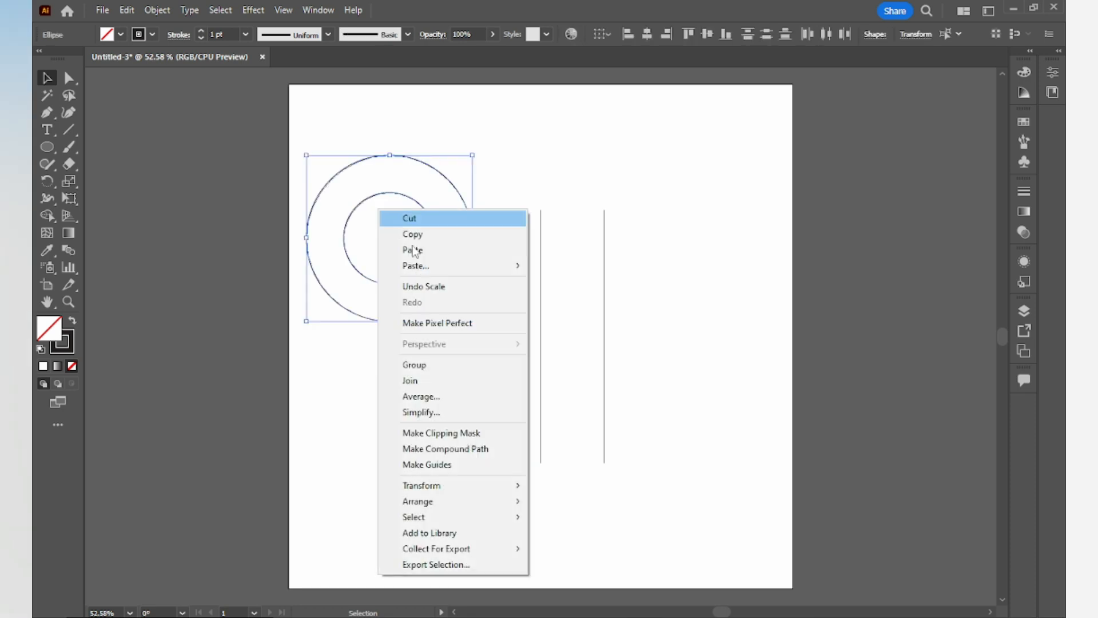
{"action": "left_click", "coordinate": [430, 362]}
- Duplicate the circle pair downward and group all four circles together
{"action": "left_click_drag", "start_coordinate": [420, 280], "coordinate": [422, 323]}
{"action": "left_click", "coordinate": [523, 133]}
{"action": "left_click_drag", "start_coordinate": [422, 126], "coordinate": [353, 316]}
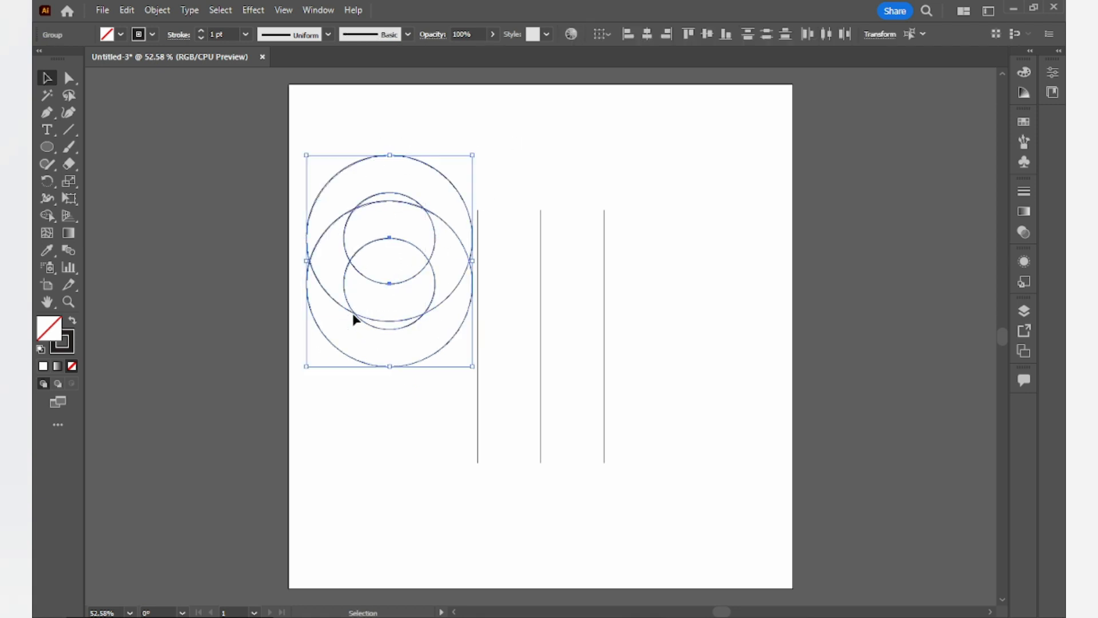
{"action": "right_click", "coordinate": [399, 232]}
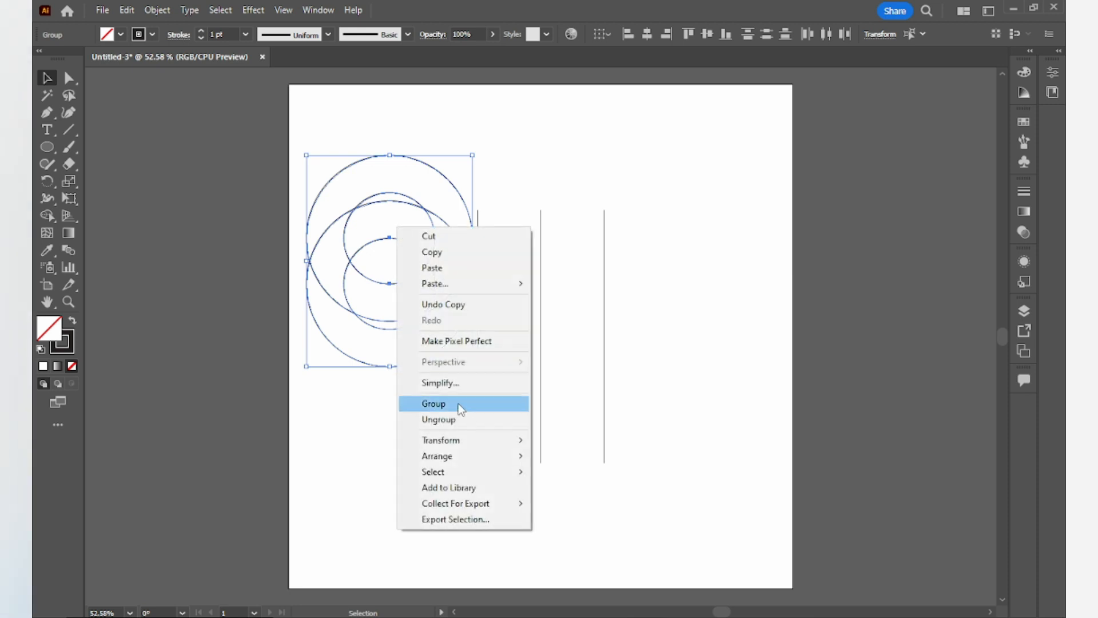
{"action": "left_click", "coordinate": [434, 404]}
- Move the circle group onto the vertical lines and center it horizontally on them
{"action": "left_click_drag", "start_coordinate": [411, 247], "coordinate": [563, 328]}
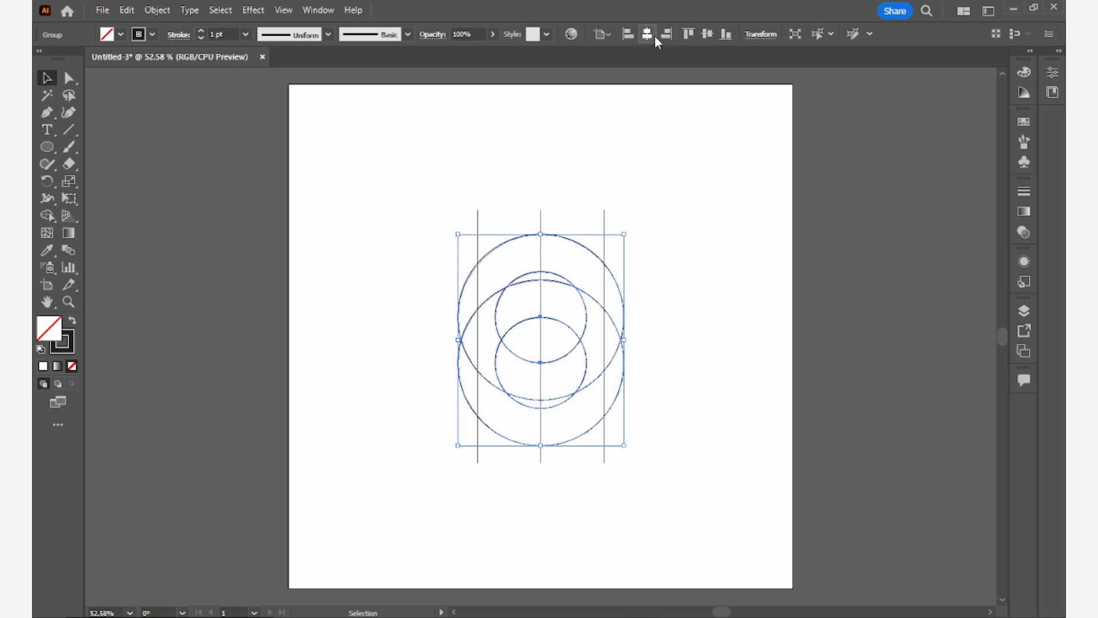
{"action": "left_click", "coordinate": [707, 35]}
{"action": "left_click", "coordinate": [705, 220]}
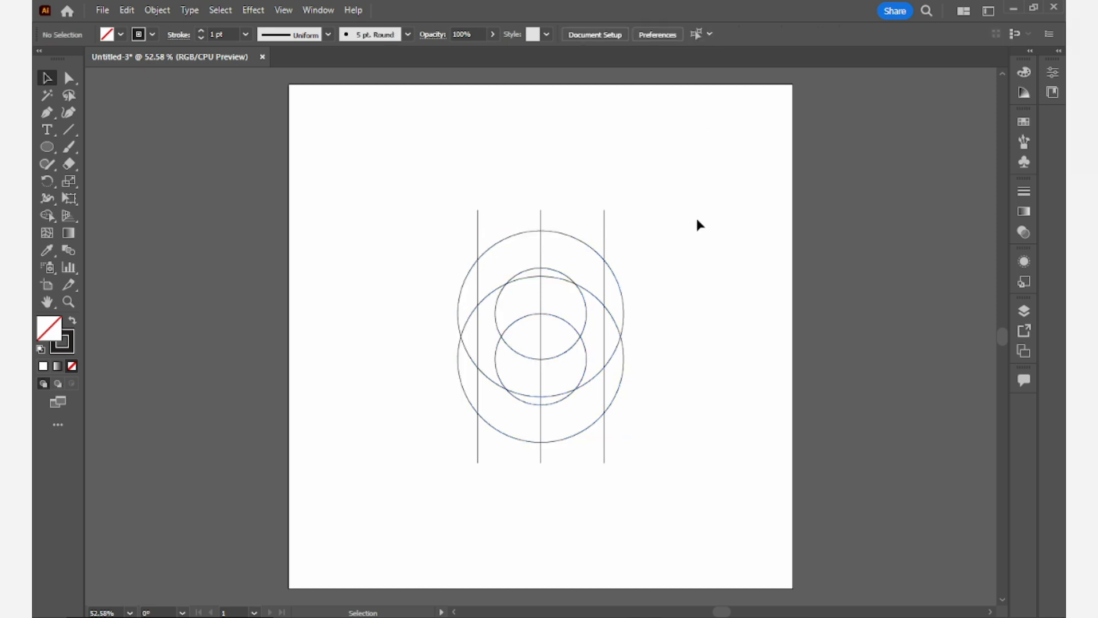
- Draw a horizontal line across the top of the circles with the Line tool
{"action": "left_click", "coordinate": [68, 130]}
{"action": "left_click_drag", "start_coordinate": [381, 223], "coordinate": [697, 223]}
{"action": "left_click", "coordinate": [47, 79]}
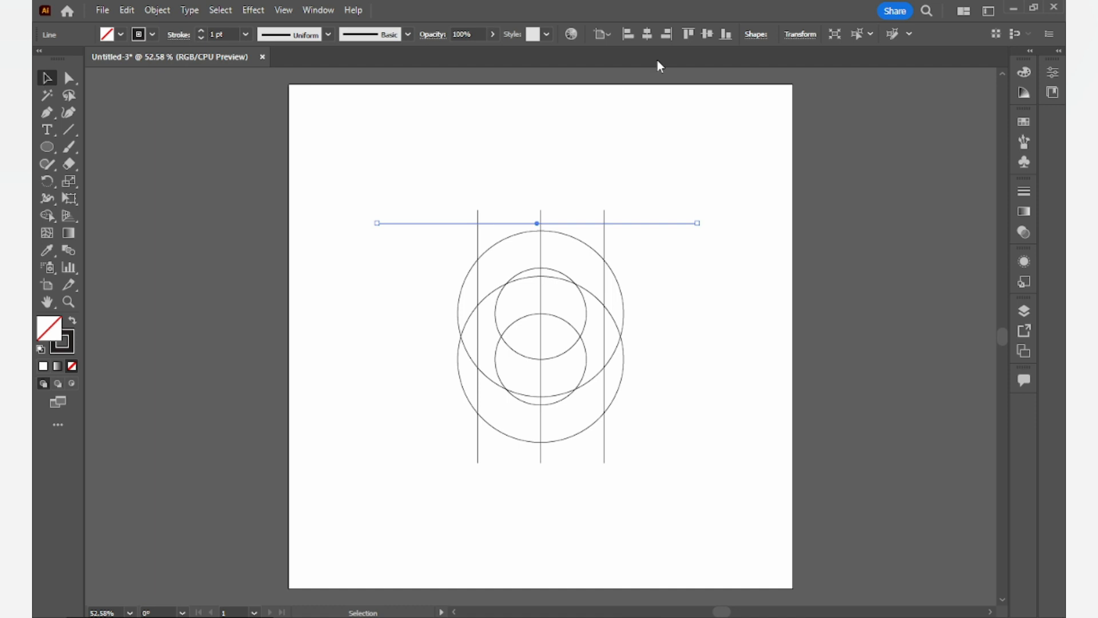
- Duplicate the horizontal line down to the top of the lower large circle
{"action": "scroll", "coordinate": [549, 236], "scroll_direction": "up", "scroll_amount": 4}
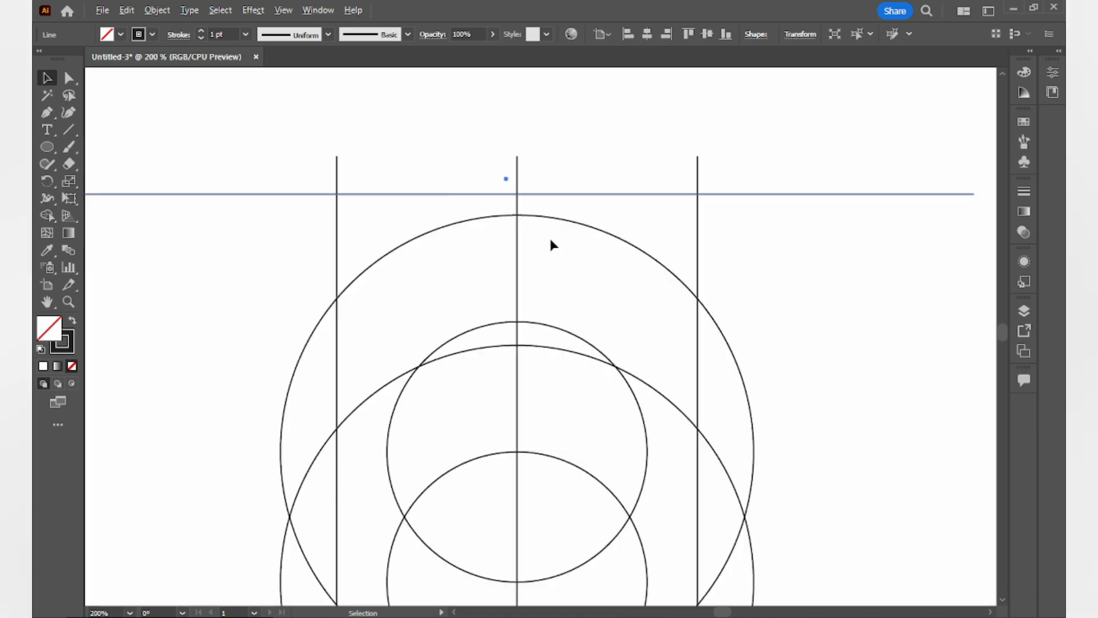
{"action": "left_click_drag", "start_coordinate": [553, 180], "coordinate": [609, 279]}
{"action": "scroll", "coordinate": [570, 376], "scroll_direction": "down", "scroll_amount": 3}
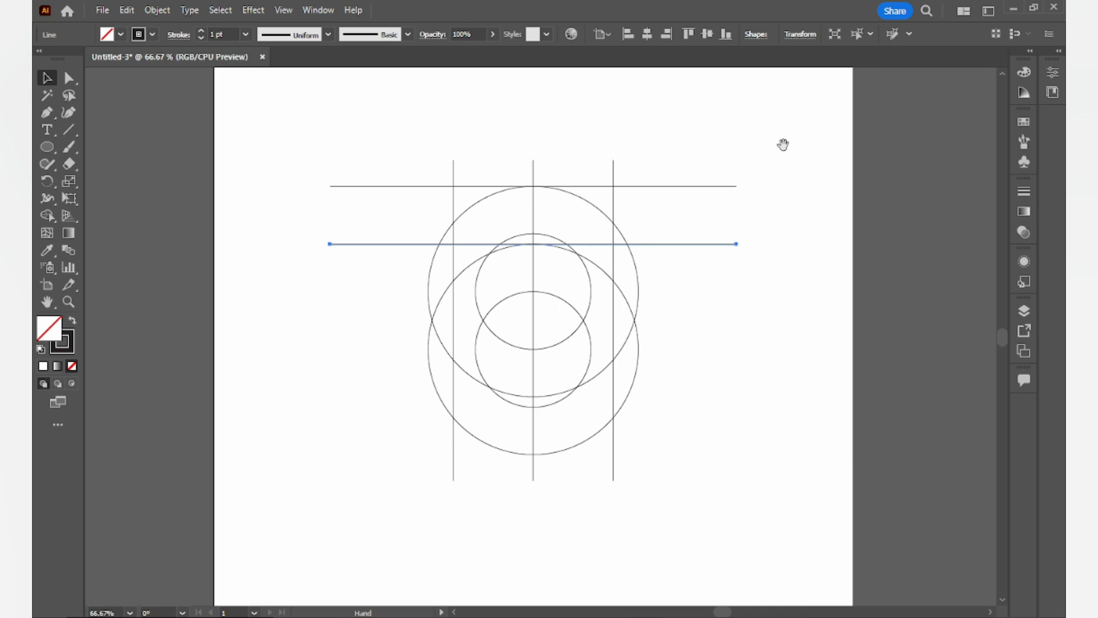
- Select both horizontal lines and duplicate them down to the bottom of the circles
{"action": "left_click_drag", "start_coordinate": [773, 148], "coordinate": [689, 288]}
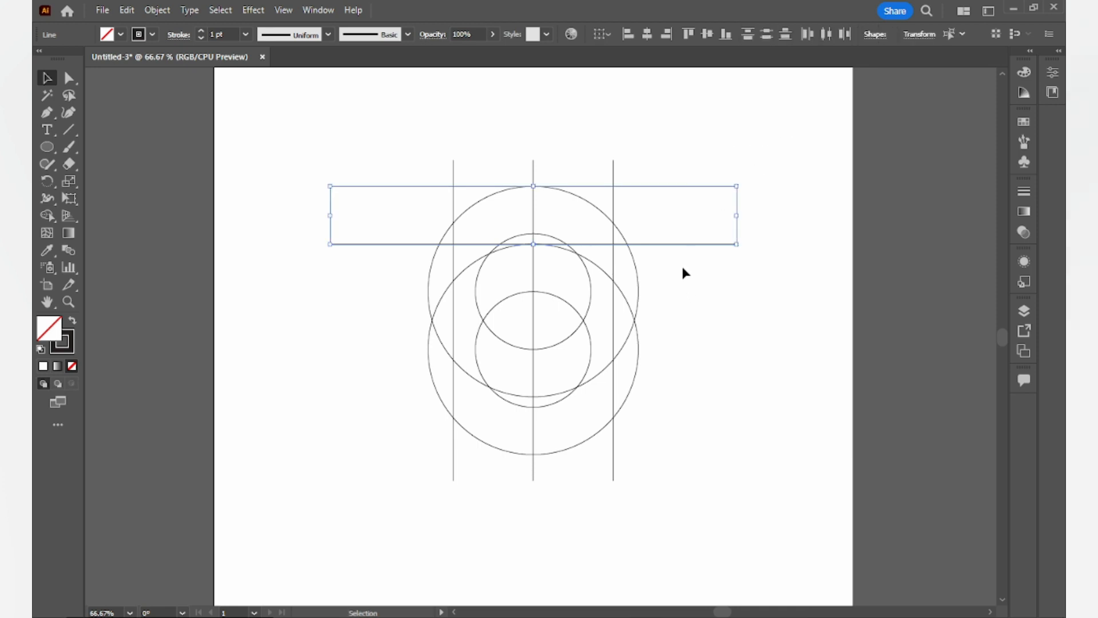
{"action": "left_click_drag", "start_coordinate": [679, 249], "coordinate": [678, 461]}
{"action": "left_click", "coordinate": [790, 253]}
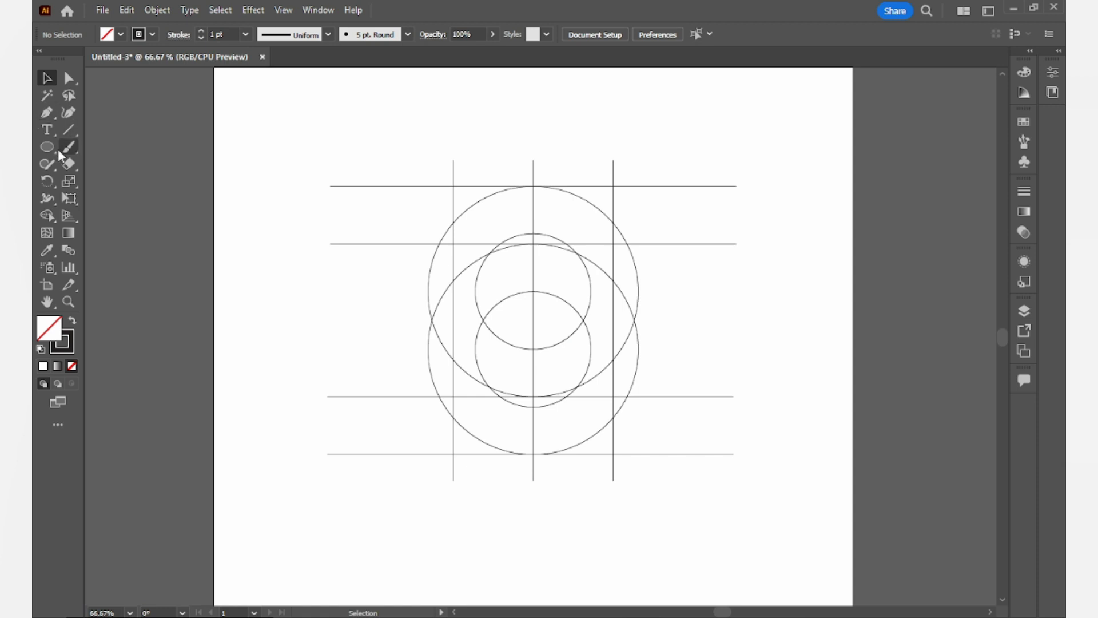
- Duplicate a horizontal line up to the lower circles' center
{"action": "left_click_drag", "start_coordinate": [372, 395], "coordinate": [396, 350]}
{"action": "left_click", "coordinate": [387, 314]}
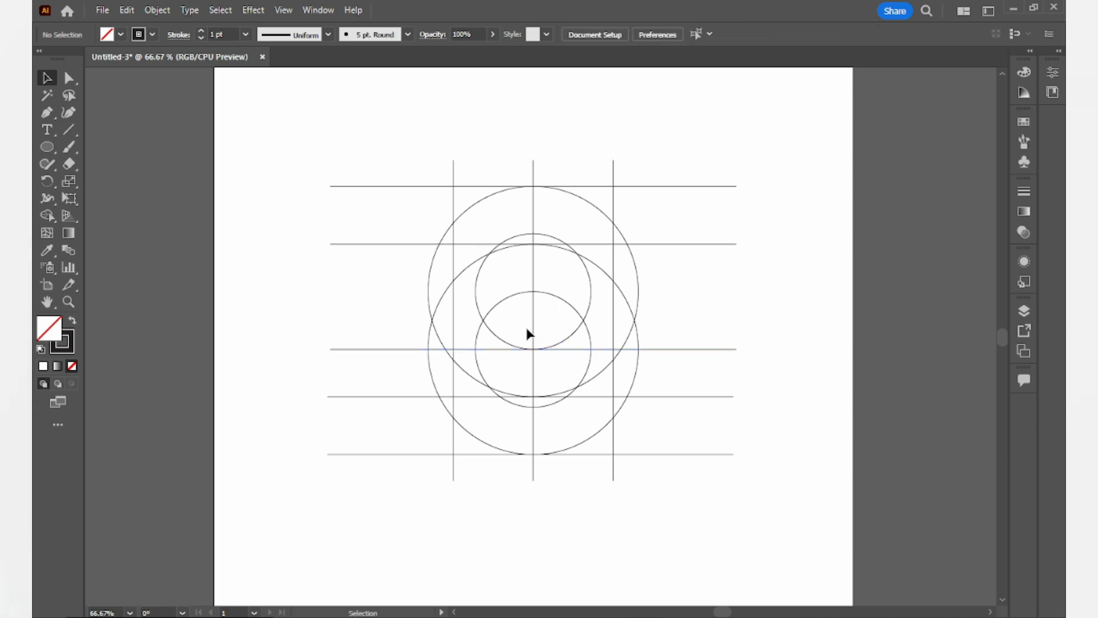
- Ungroup the vertical lines and duplicate the center line a short distance to the left
{"action": "left_click", "coordinate": [534, 330]}
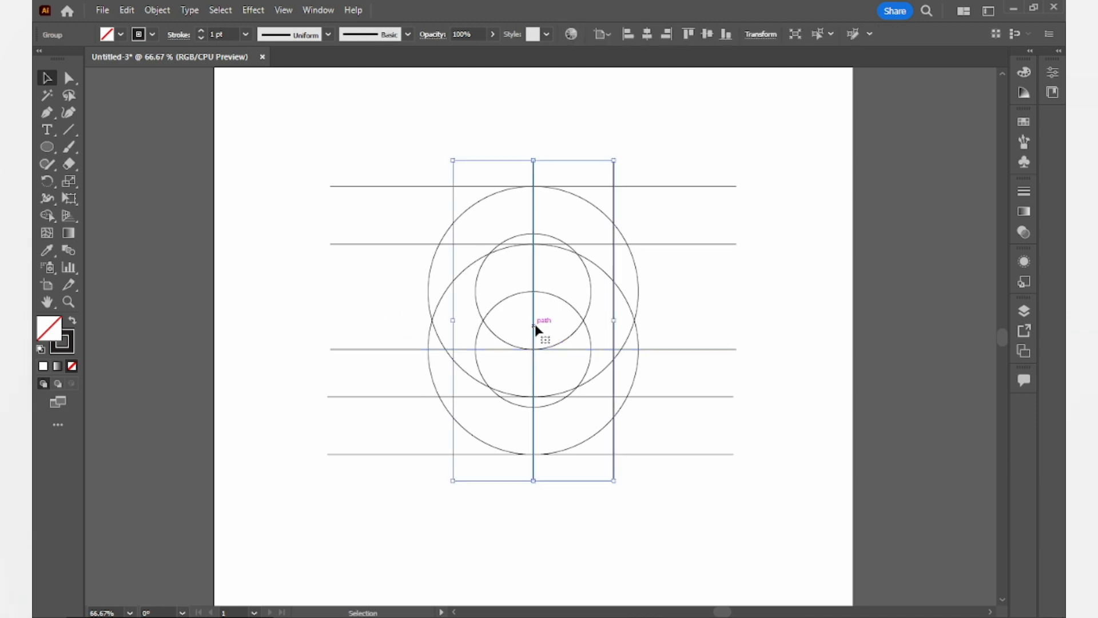
{"action": "left_click", "coordinate": [570, 318]}
{"action": "right_click", "coordinate": [534, 303]}
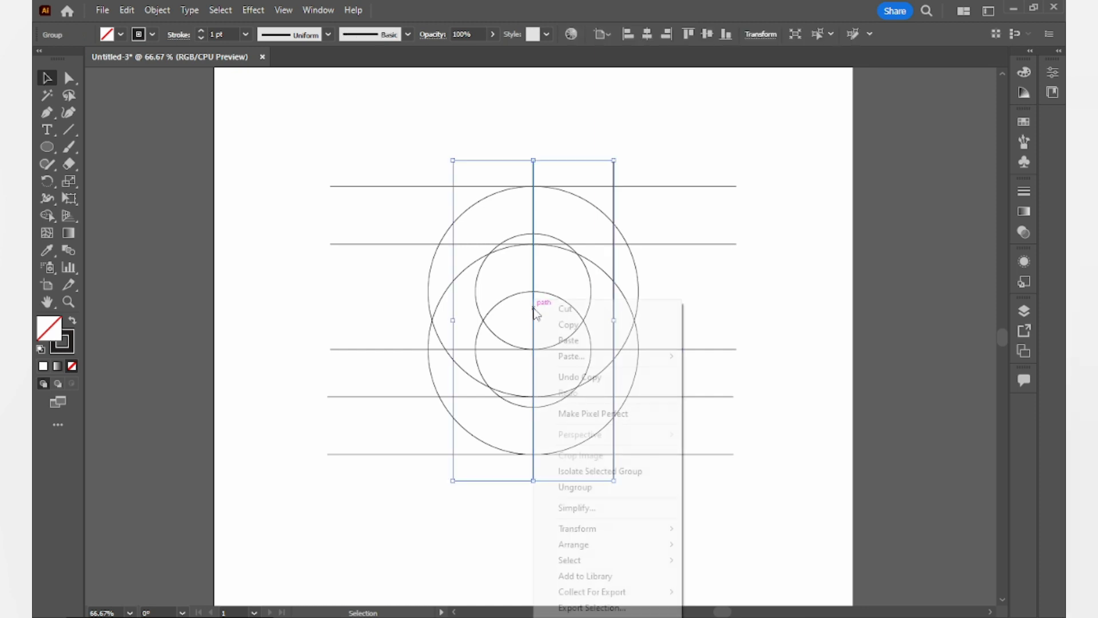
{"action": "left_click", "coordinate": [587, 487]}
{"action": "left_click", "coordinate": [696, 458]}
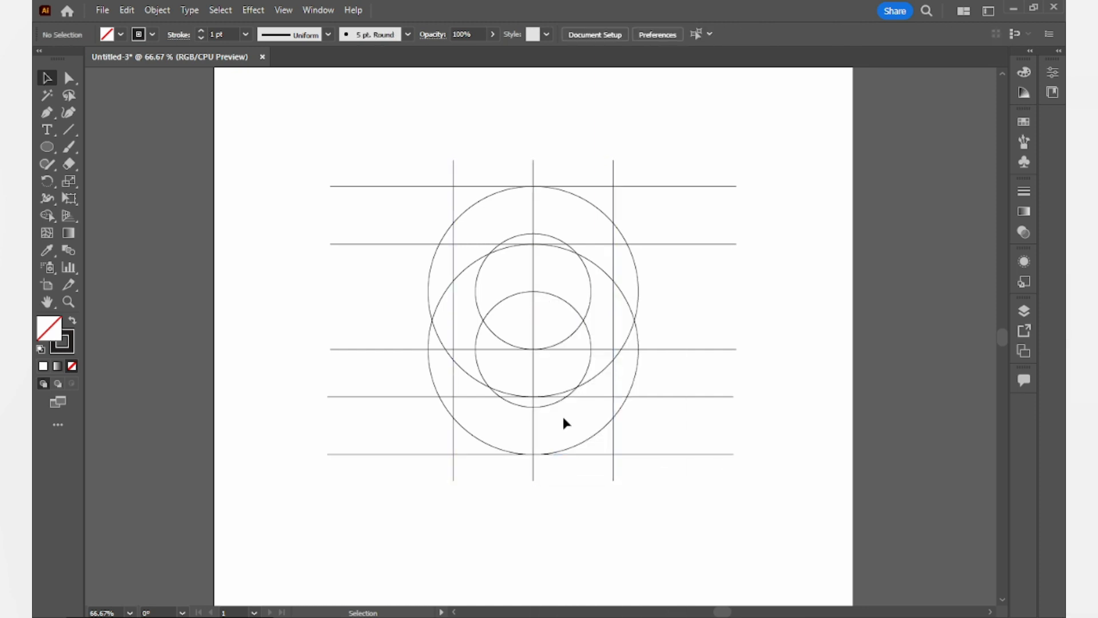
{"action": "left_click_drag", "start_coordinate": [535, 370], "coordinate": [497, 371]}
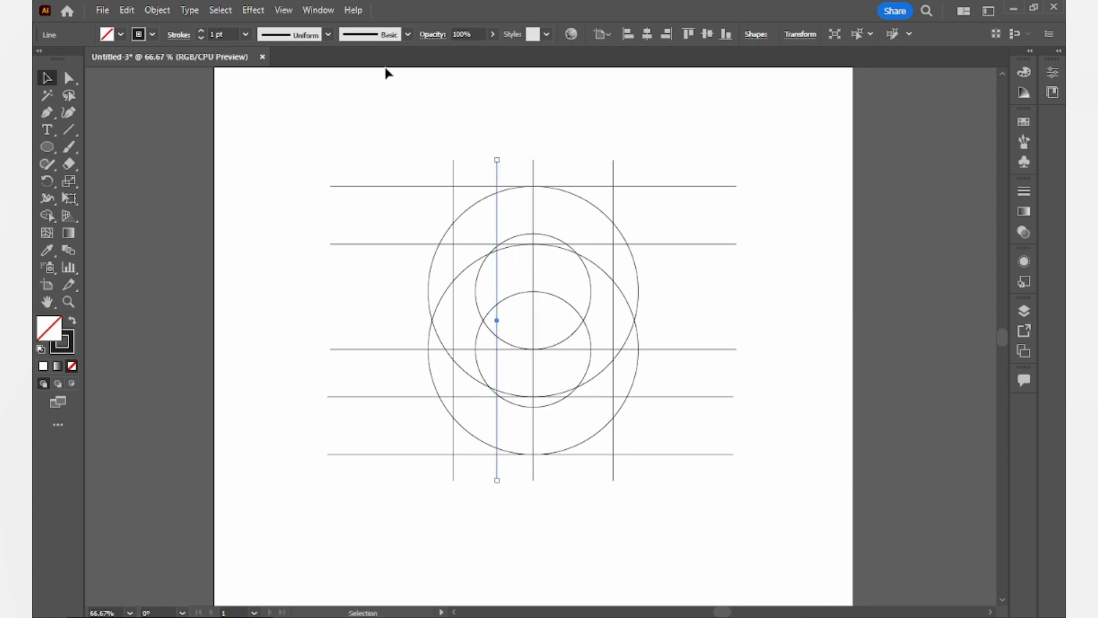
- Select all construction geometry, switch to the Shape Builder tool, and set a red fill with no stroke
{"action": "mouse_move", "coordinate": [252, 112]}
{"action": "left_mouse_down"}
{"action": "mouse_move", "coordinate": [698, 448]}
{"action": "mouse_move", "coordinate": [765, 516]}
{"action": "left_mouse_up"}
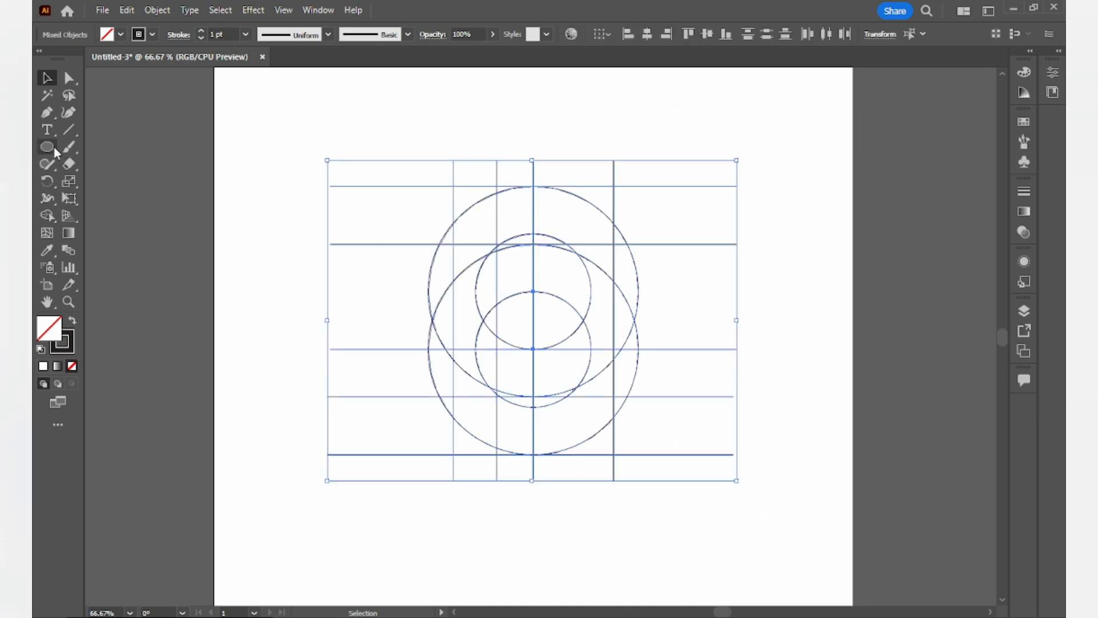
{"action": "left_click", "coordinate": [46, 216]}
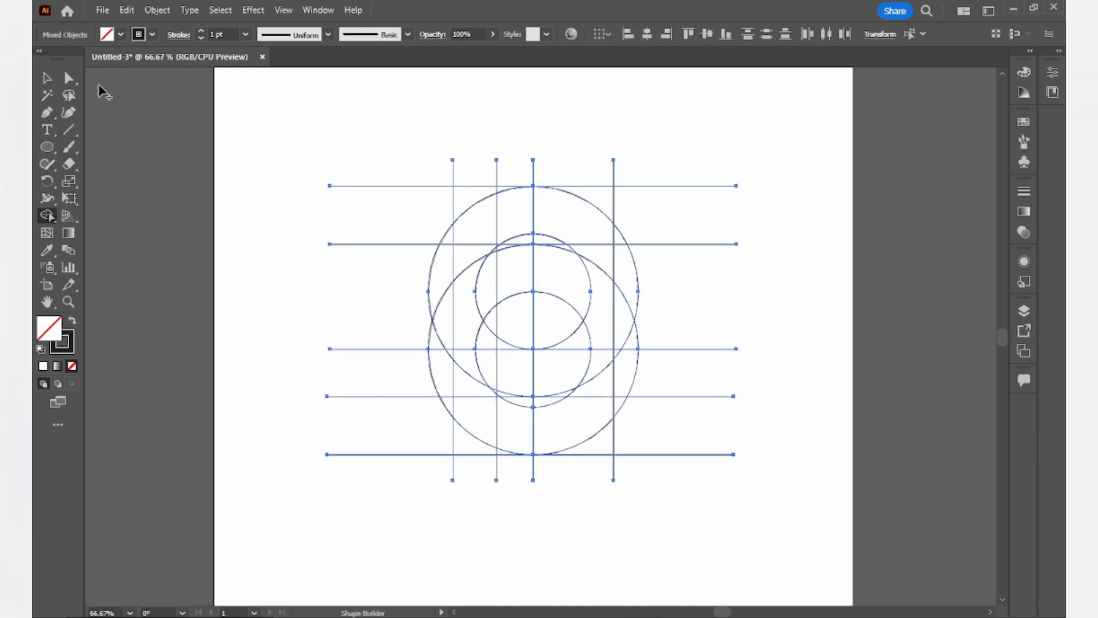
{"action": "left_click", "coordinate": [152, 34]}
{"action": "left_click", "coordinate": [41, 60]}
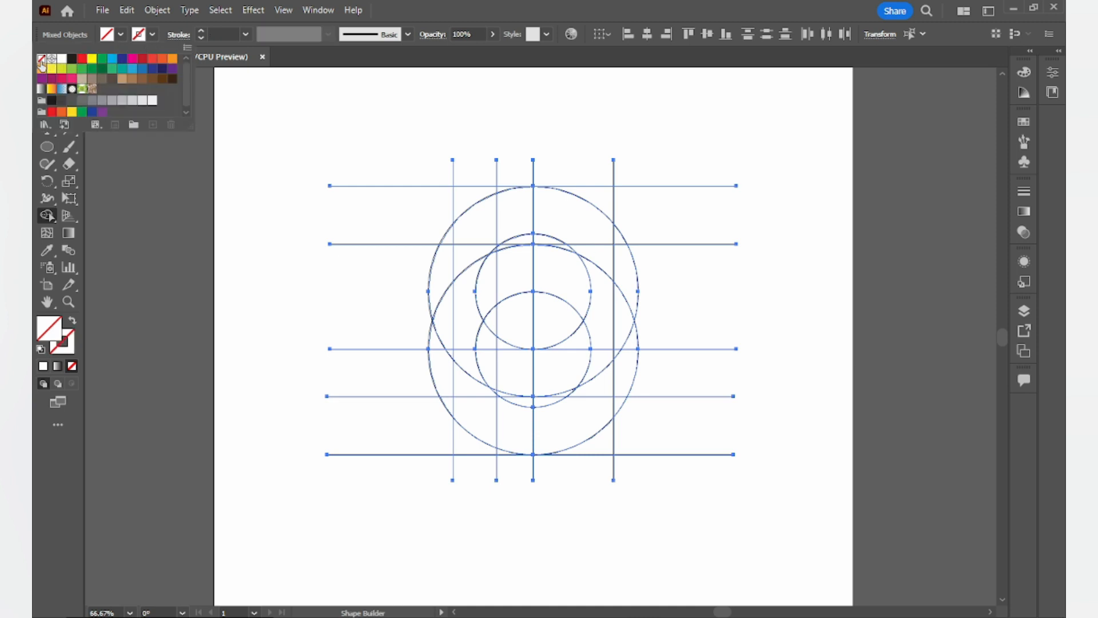
{"action": "left_click", "coordinate": [116, 37]}
{"action": "left_click", "coordinate": [121, 35]}
{"action": "left_click", "coordinate": [72, 58]}
{"action": "left_click", "coordinate": [81, 59]}
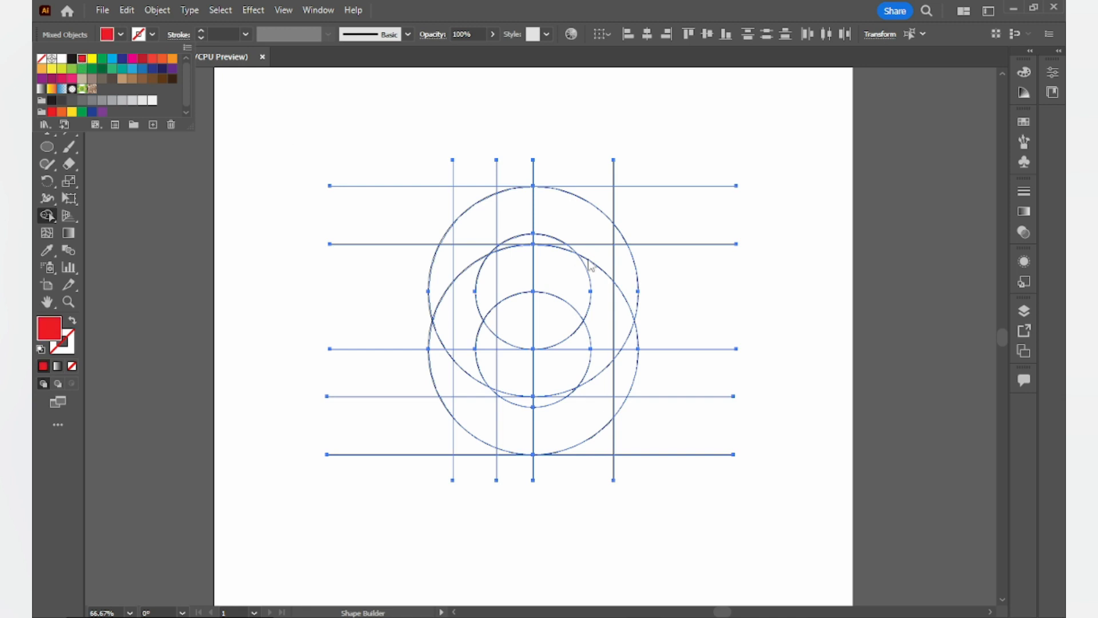
- Merge the regions forming the right C-shaped arc and its lower tail with Shape Builder
{"action": "left_click", "coordinate": [576, 162]}
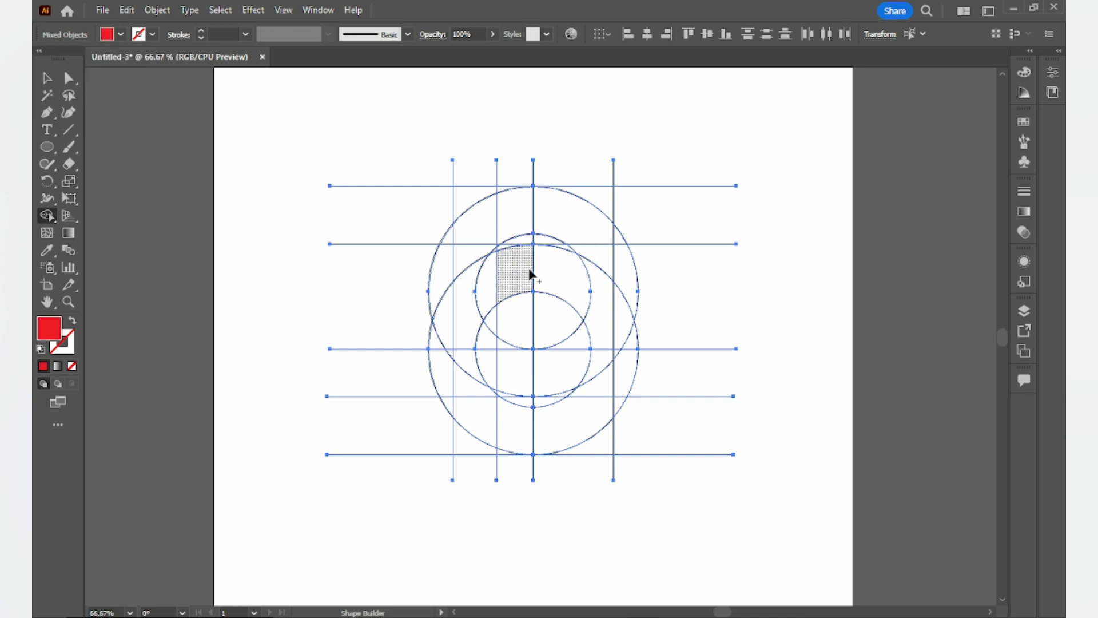
{"action": "mouse_move", "coordinate": [551, 218]}
{"action": "left_mouse_down"}
{"action": "mouse_move", "coordinate": [599, 241]}
{"action": "mouse_move", "coordinate": [617, 272]}
{"action": "mouse_move", "coordinate": [588, 356]}
{"action": "left_mouse_up"}
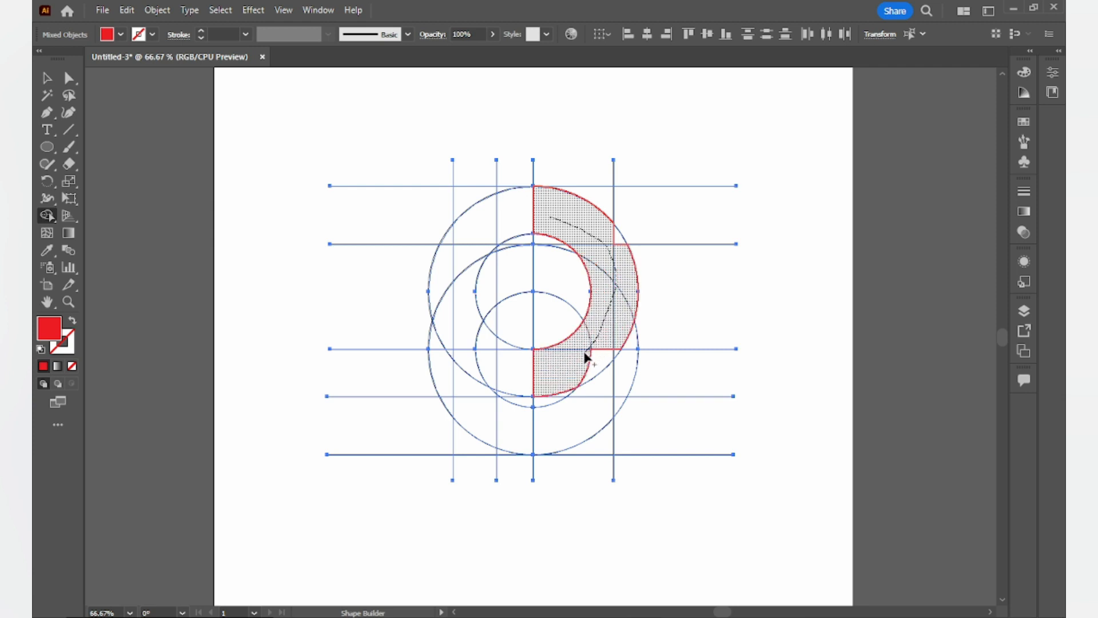
{"action": "mouse_move", "coordinate": [522, 377]}
{"action": "left_mouse_down"}
{"action": "mouse_move", "coordinate": [506, 379]}
{"action": "mouse_move", "coordinate": [505, 394]}
{"action": "left_mouse_up"}
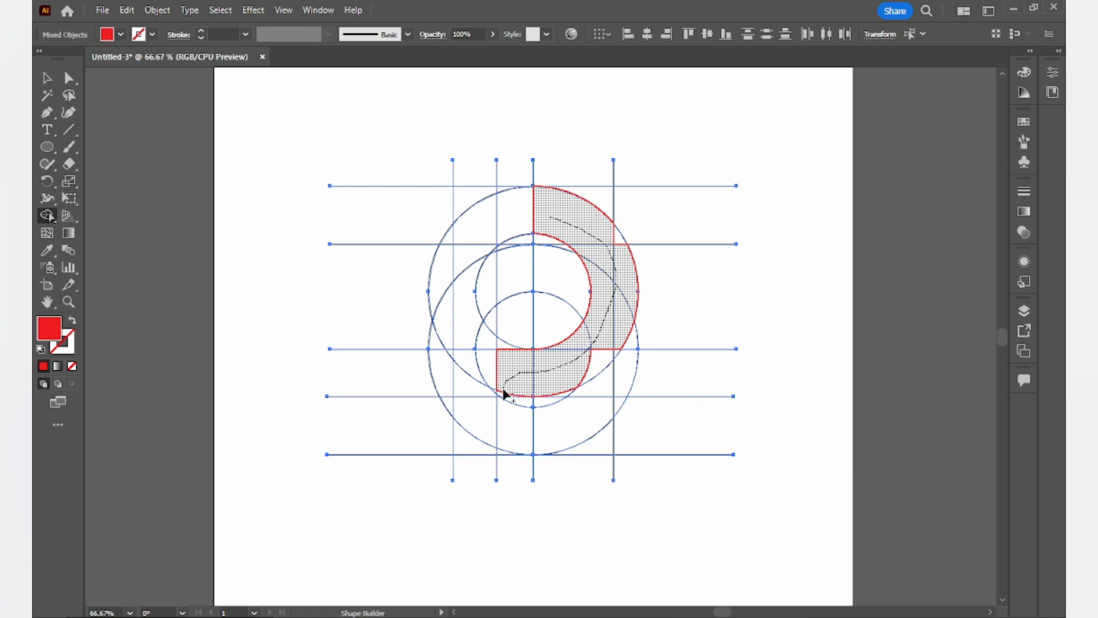
{"action": "left_click_drag", "start_coordinate": [504, 400], "coordinate": [506, 395]}
- Merge the remaining pieces of the right arc into the red shape with Shape Builder
{"action": "scroll", "coordinate": [520, 382], "scroll_direction": "up", "scroll_amount": 10}
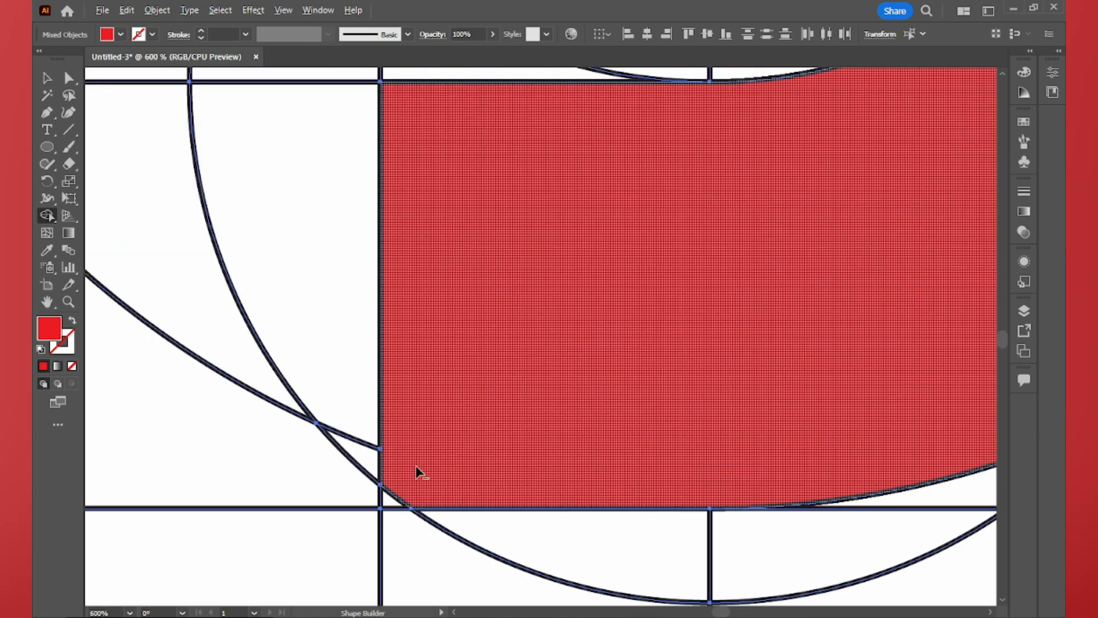
{"action": "left_click_drag", "start_coordinate": [409, 472], "coordinate": [394, 501]}
{"action": "scroll", "coordinate": [582, 397], "scroll_direction": "down", "scroll_amount": 5}
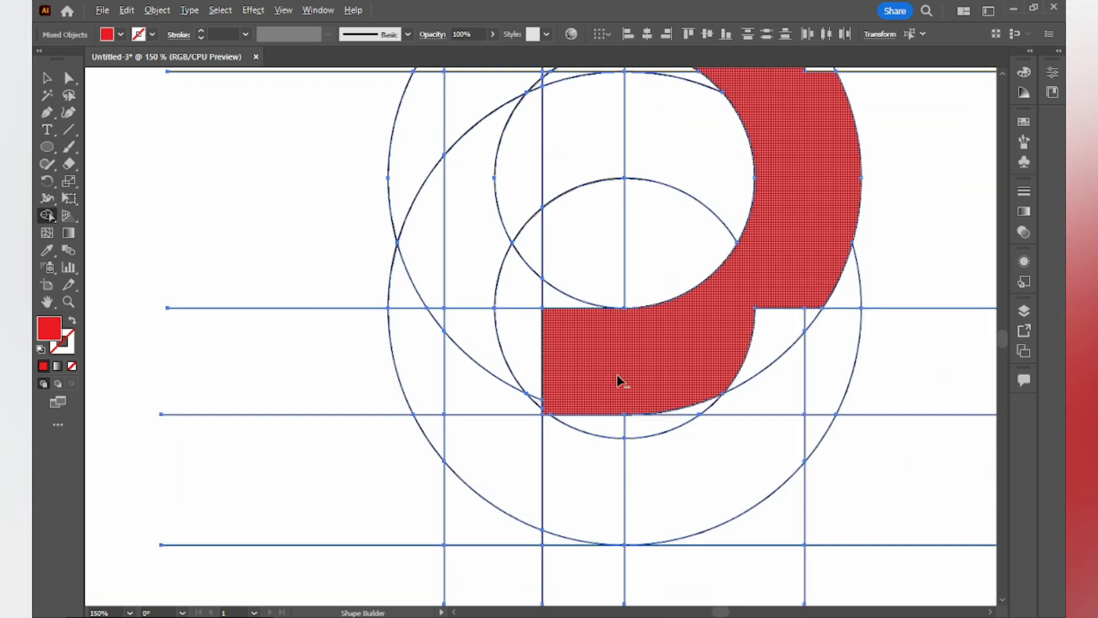
{"action": "mouse_move", "coordinate": [688, 356]}
{"action": "left_mouse_down"}
{"action": "mouse_move", "coordinate": [507, 351]}
{"action": "mouse_move", "coordinate": [592, 312]}
{"action": "mouse_move", "coordinate": [609, 289]}
{"action": "left_mouse_up"}
{"action": "scroll", "coordinate": [572, 357], "scroll_direction": "up", "scroll_amount": 5}
{"action": "scroll", "coordinate": [490, 361], "scroll_direction": "up", "scroll_amount": 4}
{"action": "left_click_drag", "start_coordinate": [768, 172], "coordinate": [847, 146]}
{"action": "scroll", "coordinate": [548, 223], "scroll_direction": "down", "scroll_amount": 3}
{"action": "scroll", "coordinate": [642, 197], "scroll_direction": "down", "scroll_amount": 1}
{"action": "left_click_drag", "start_coordinate": [671, 128], "coordinate": [657, 556]}
{"action": "left_click_drag", "start_coordinate": [647, 354], "coordinate": [703, 539]}
{"action": "left_click_drag", "start_coordinate": [719, 339], "coordinate": [688, 252]}
{"action": "scroll", "coordinate": [572, 239], "scroll_direction": "down", "scroll_amount": 3}
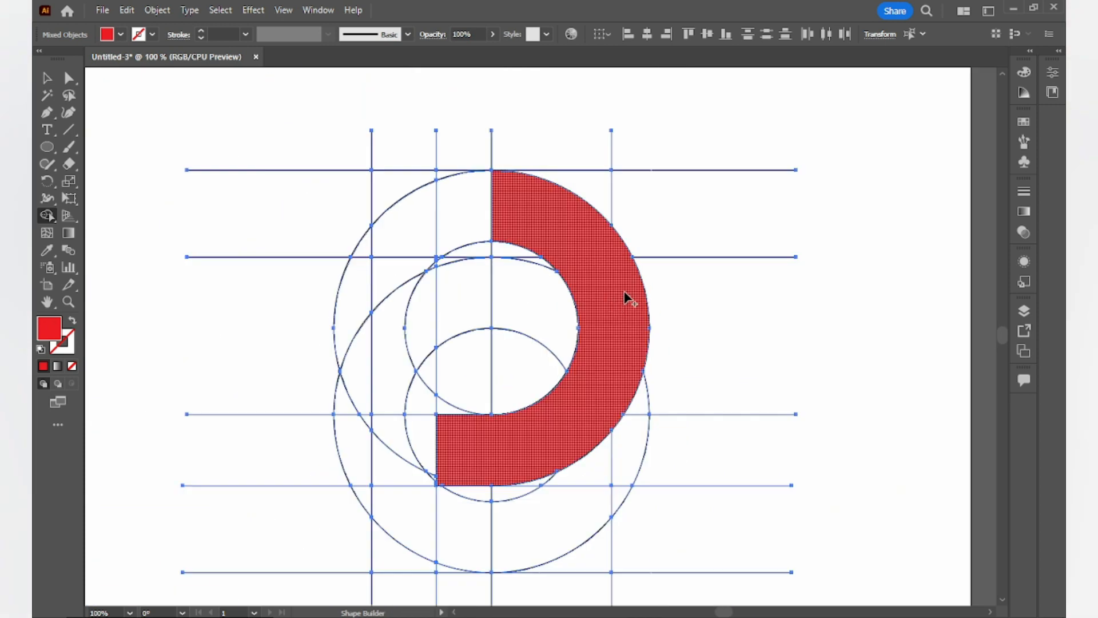
- Merge the regions forming the upper-left arc into one red shape
{"action": "mouse_move", "coordinate": [481, 316]}
{"action": "left_mouse_down"}
{"action": "mouse_move", "coordinate": [406, 347]}
{"action": "mouse_move", "coordinate": [348, 413]}
{"action": "mouse_move", "coordinate": [434, 334]}
{"action": "mouse_move", "coordinate": [450, 307]}
{"action": "left_mouse_up"}
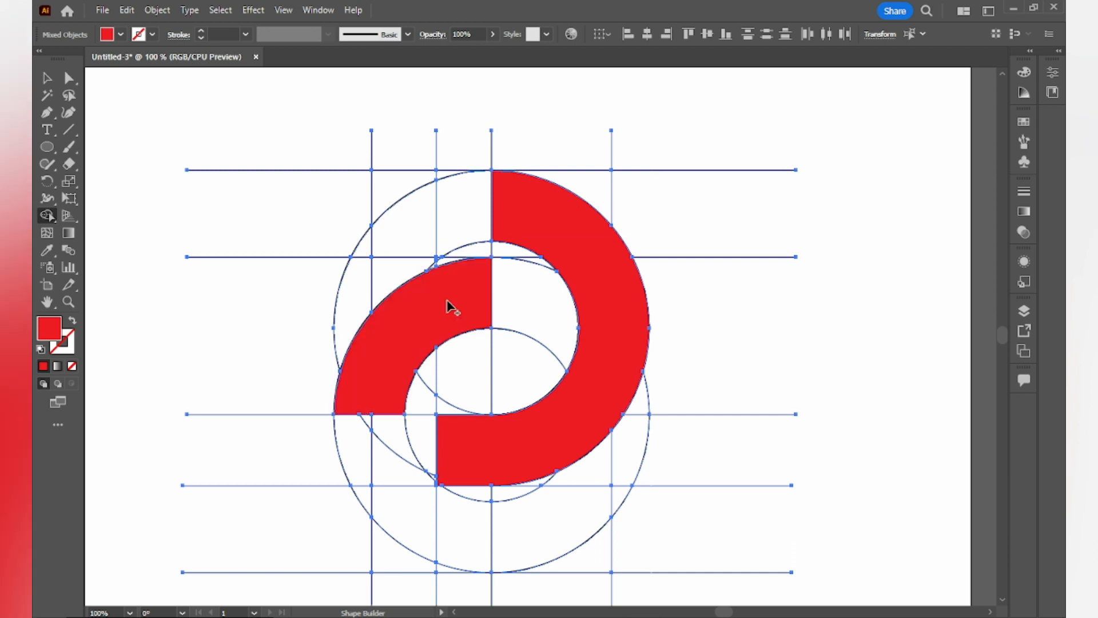
{"action": "scroll", "coordinate": [439, 298], "scroll_direction": "up", "scroll_amount": 4}
{"action": "scroll", "coordinate": [417, 294], "scroll_direction": "down", "scroll_amount": 1}
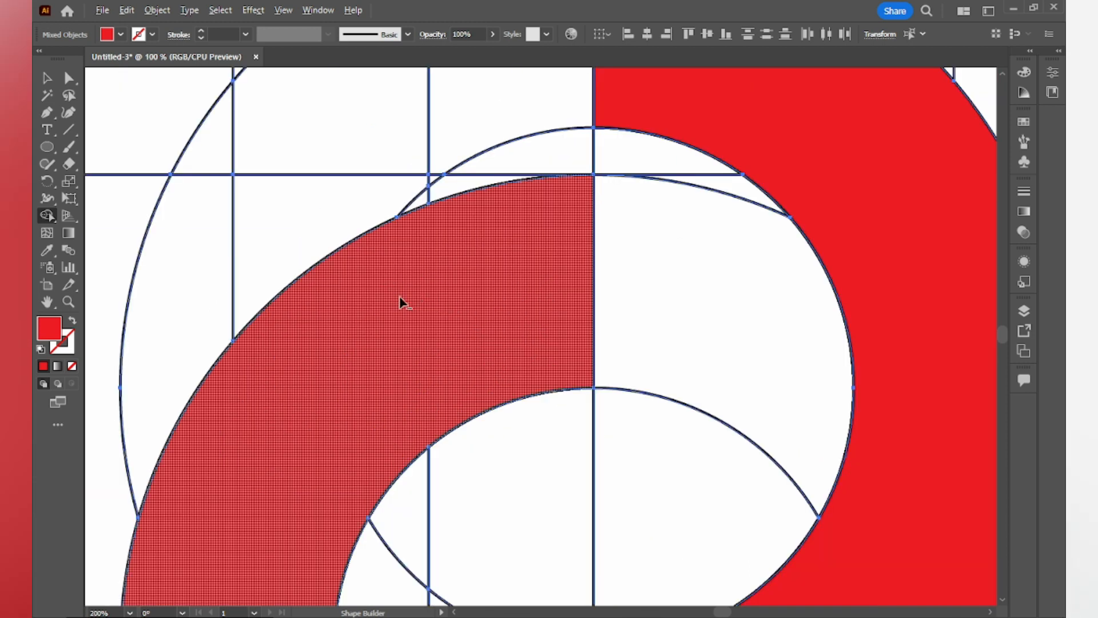
{"action": "scroll", "coordinate": [400, 301], "scroll_direction": "down", "scroll_amount": 2}
{"action": "scroll", "coordinate": [394, 304], "scroll_direction": "down", "scroll_amount": 1}
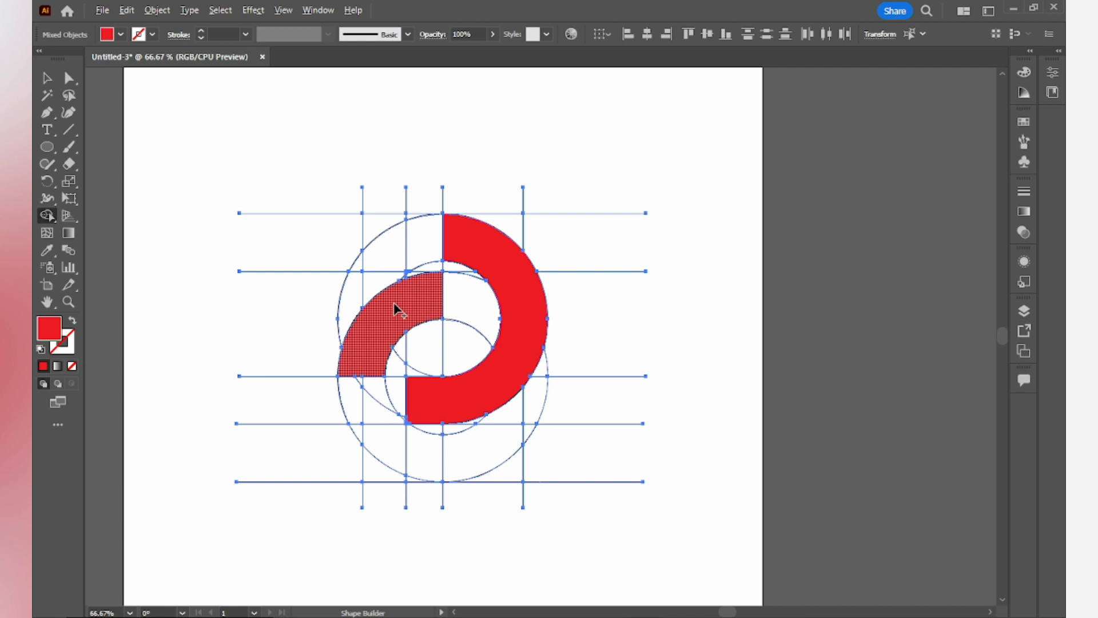
{"action": "scroll", "coordinate": [394, 305], "scroll_direction": "down", "scroll_amount": 1}
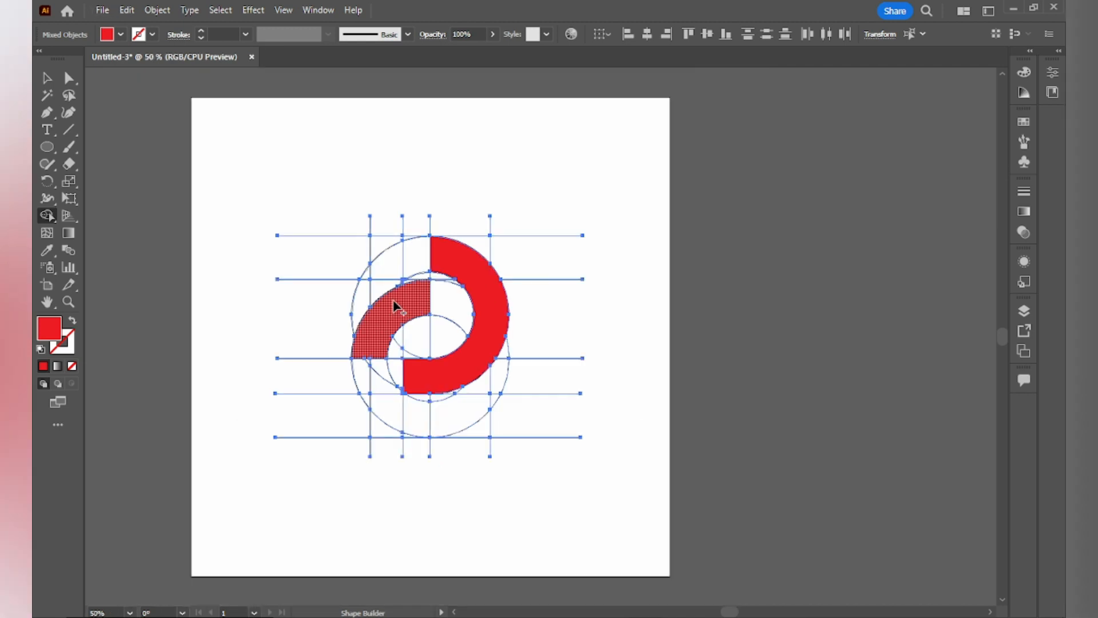
{"action": "left_click", "coordinate": [395, 307]}
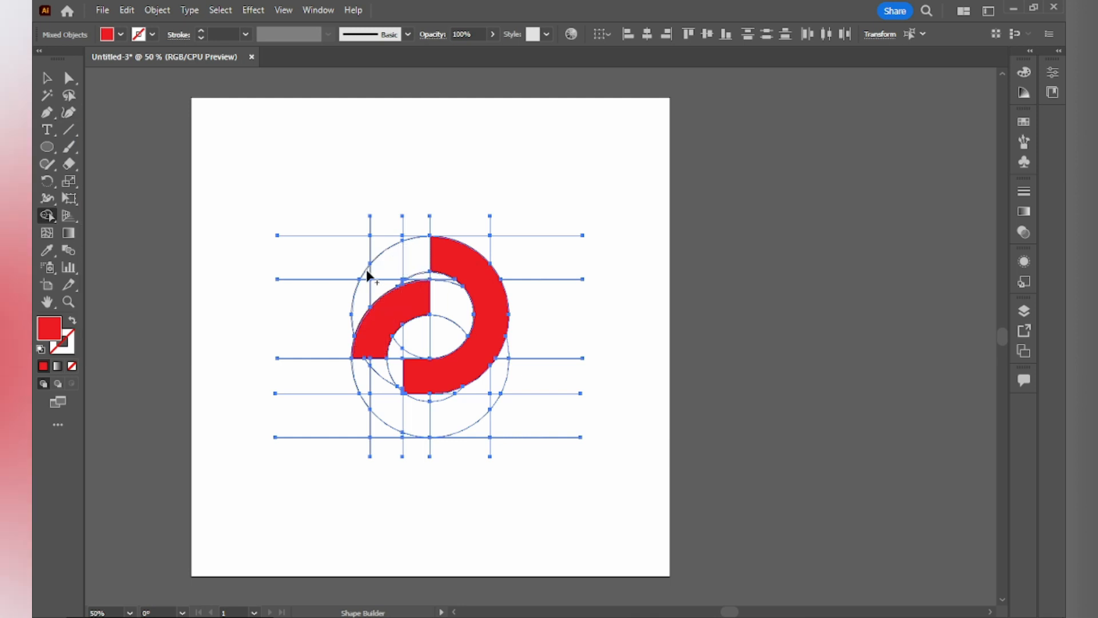
- Fill the small top-left and bottom-left segments of the outer circle with Shape Builder
{"action": "scroll", "coordinate": [366, 274], "scroll_direction": "up", "scroll_amount": 2}
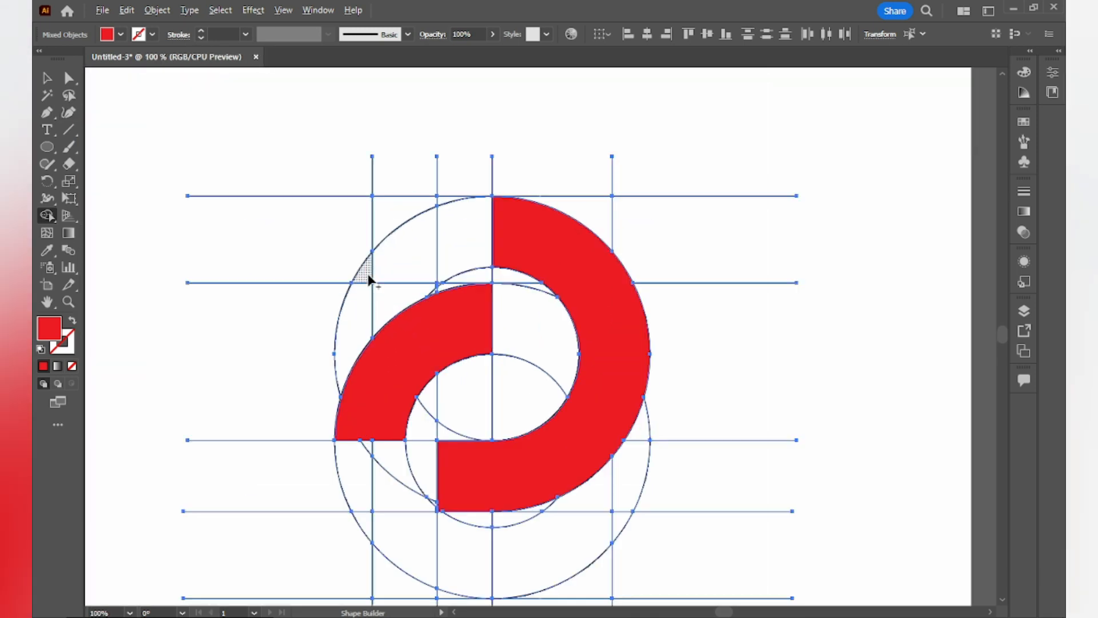
{"action": "left_click_drag", "start_coordinate": [368, 279], "coordinate": [401, 271]}
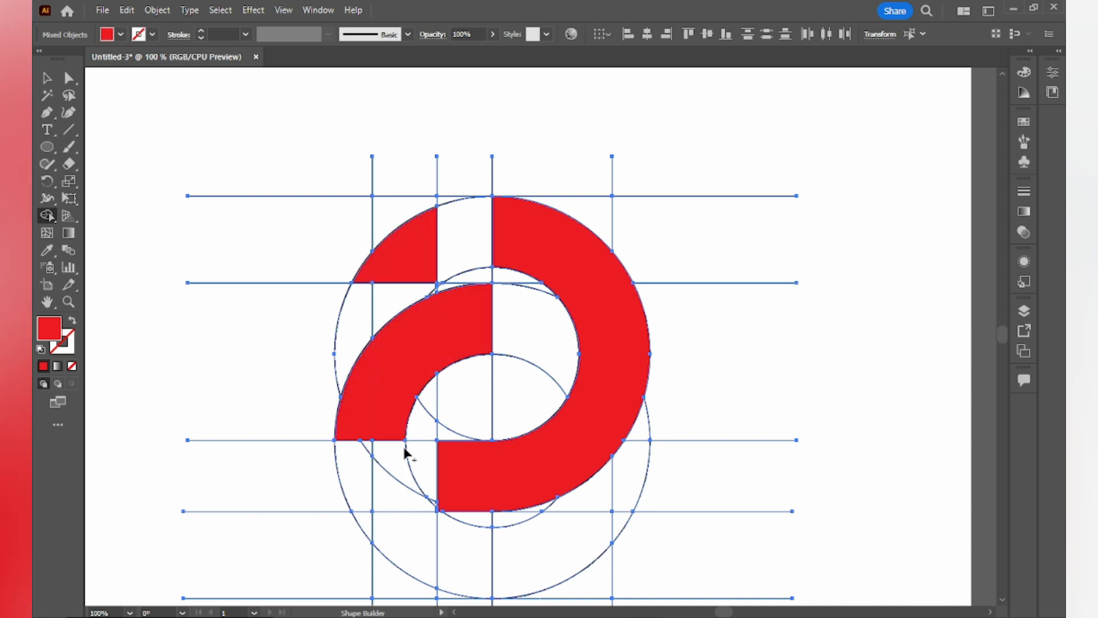
{"action": "left_click_drag", "start_coordinate": [366, 531], "coordinate": [407, 544]}
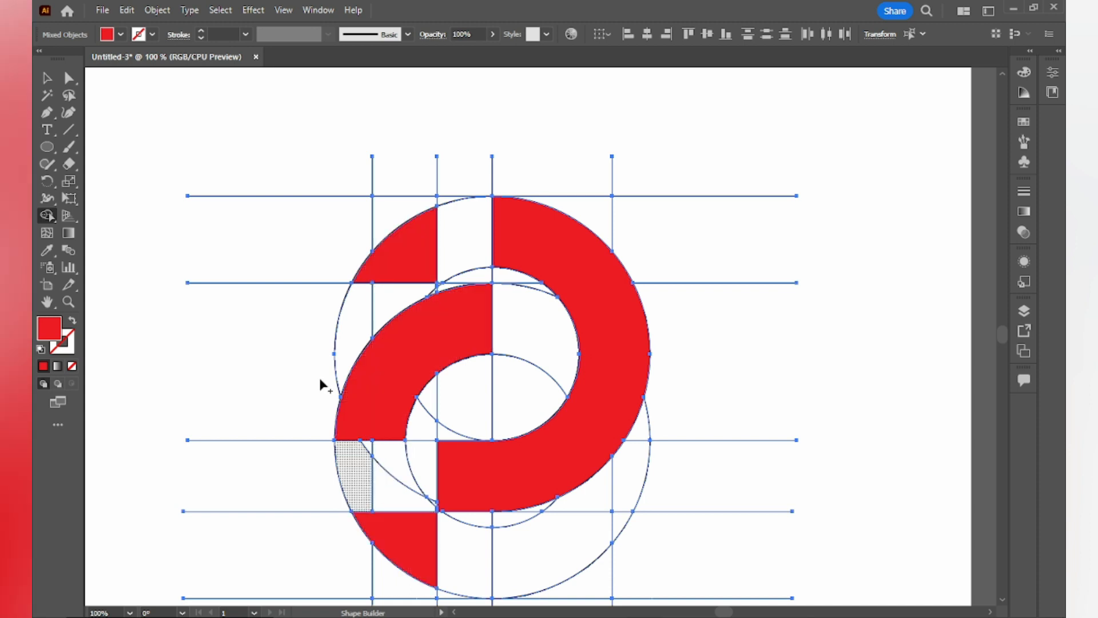
- Switch to the Selection tool and ungroup the combined logo shapes and construction grid
{"action": "left_click", "coordinate": [46, 80]}
{"action": "scroll", "coordinate": [418, 269], "scroll_direction": "down", "scroll_amount": 4}
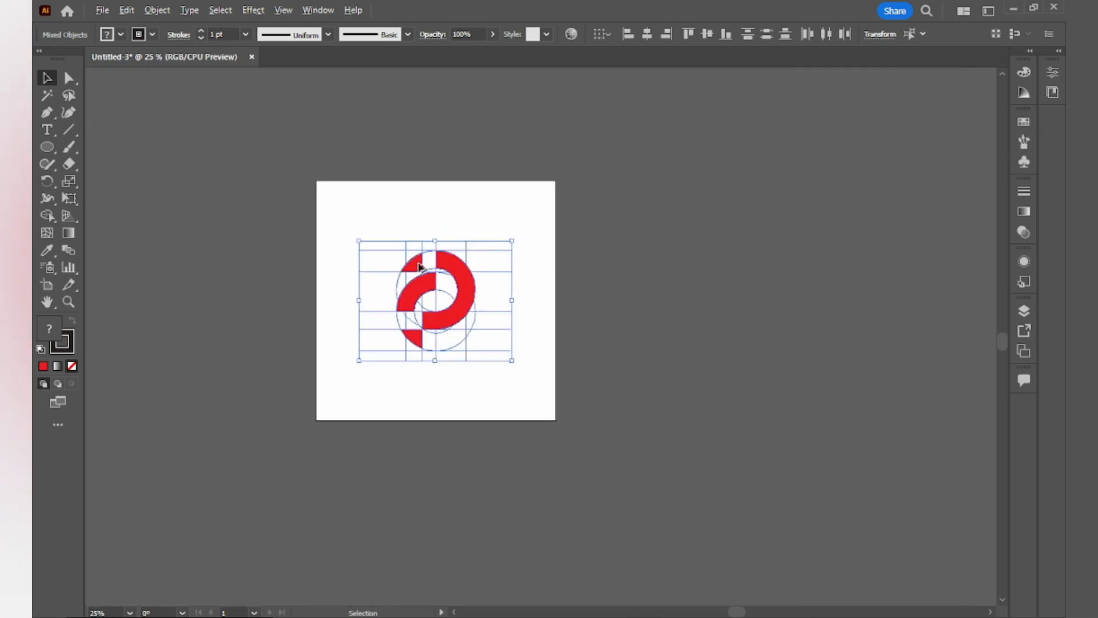
{"action": "scroll", "coordinate": [419, 265], "scroll_direction": "up", "scroll_amount": 1}
{"action": "left_click", "coordinate": [451, 190]}
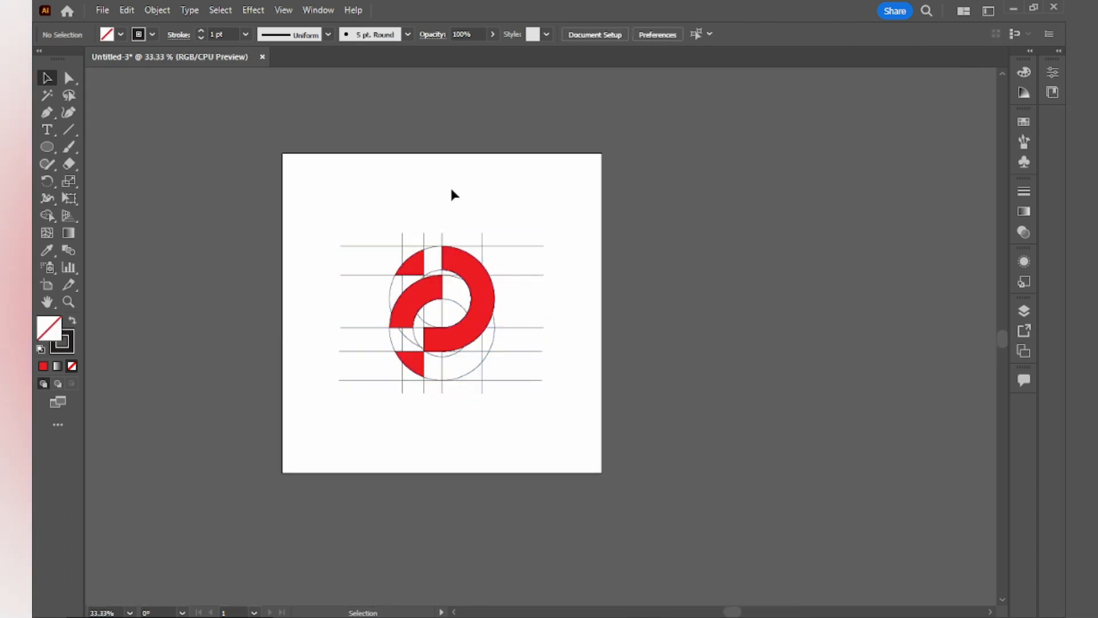
{"action": "scroll", "coordinate": [454, 205], "scroll_direction": "up", "scroll_amount": 1}
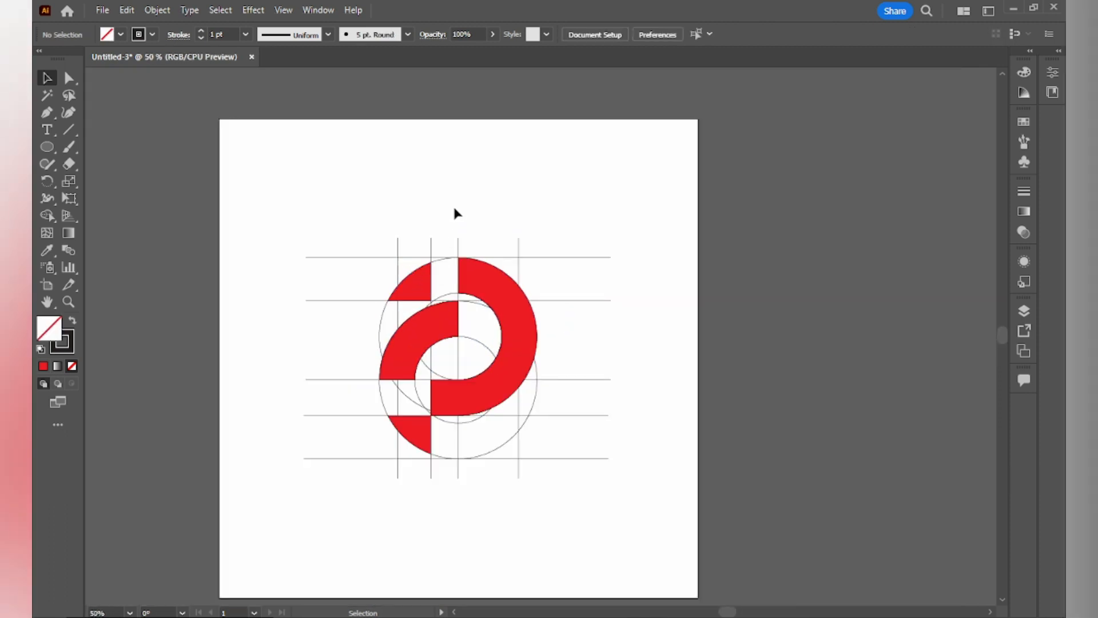
{"action": "left_click", "coordinate": [429, 289]}
{"action": "right_click", "coordinate": [428, 285]}
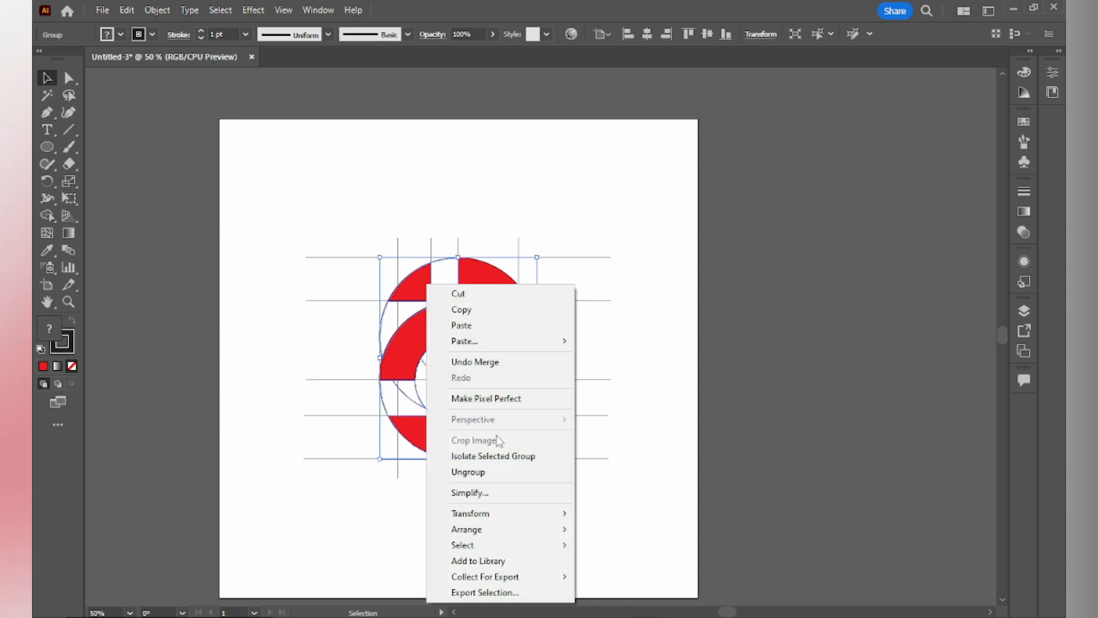
{"action": "left_click", "coordinate": [469, 471]}
- Ungroup the remaining nested groups holding the red logo pieces
{"action": "left_click", "coordinate": [365, 507]}
{"action": "left_click", "coordinate": [404, 345]}
{"action": "right_click", "coordinate": [407, 343]}
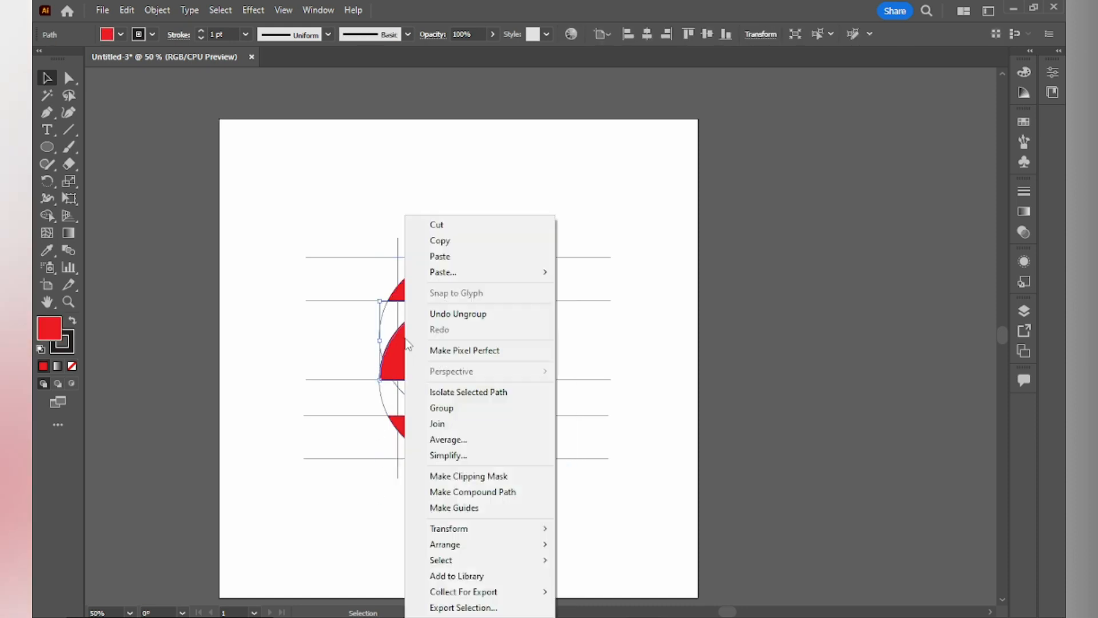
{"action": "left_click", "coordinate": [382, 462]}
{"action": "left_click", "coordinate": [416, 437]}
{"action": "right_click", "coordinate": [410, 427]}
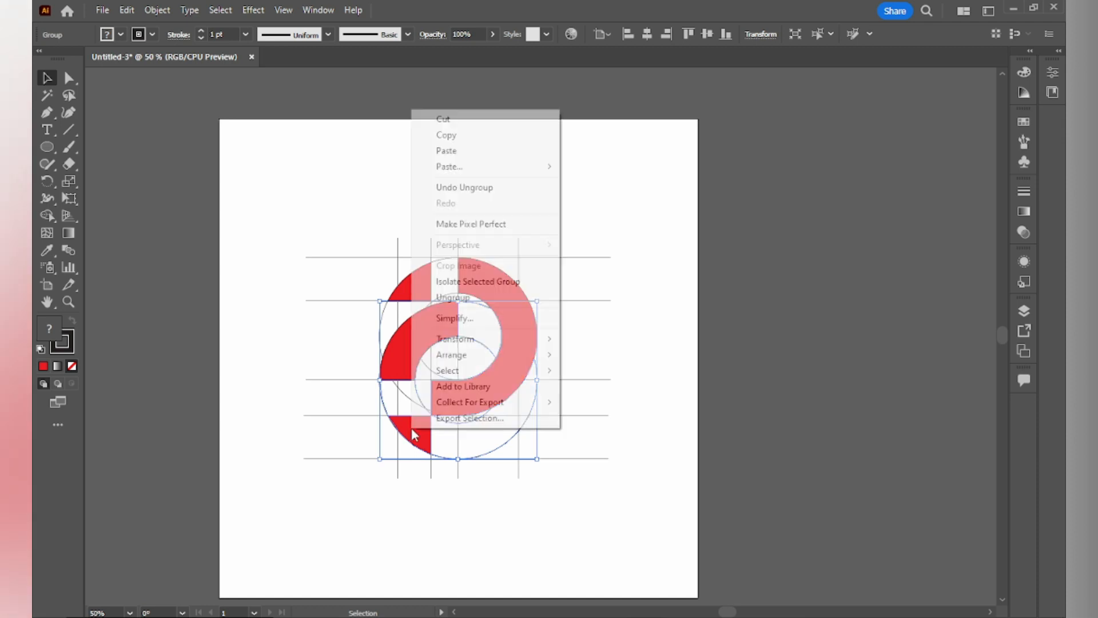
{"action": "left_click", "coordinate": [453, 297]}
{"action": "left_click", "coordinate": [456, 542]}
{"action": "left_click", "coordinate": [480, 398]}
{"action": "right_click", "coordinate": [481, 386]}
{"action": "left_click", "coordinate": [464, 362]}
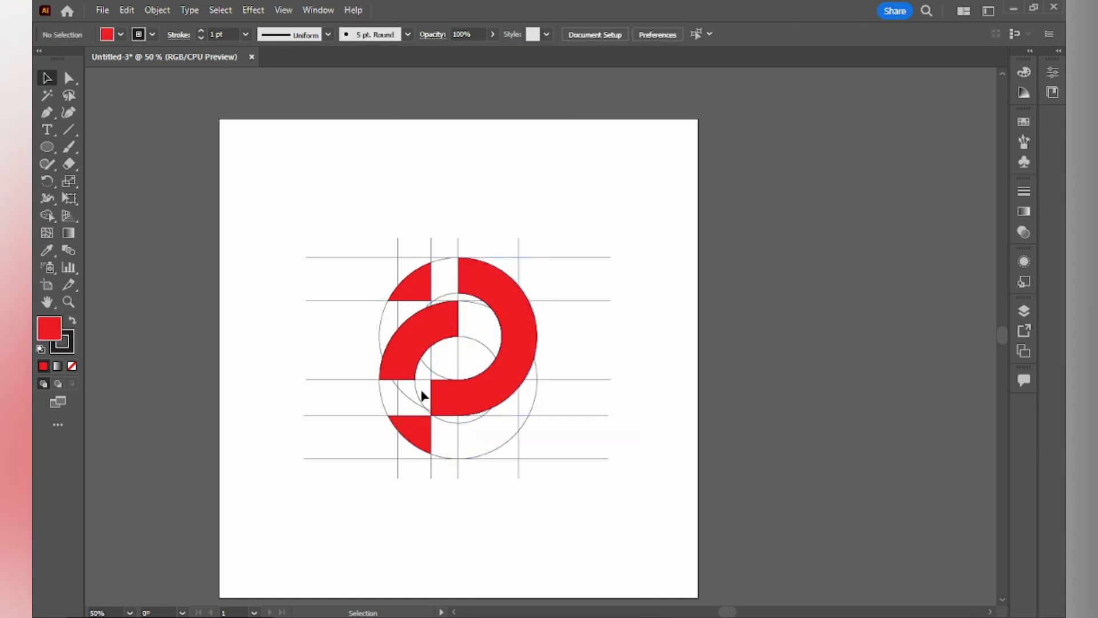
- Cut the red logo pieces, then delete all remaining grid lines and construction circles
{"action": "left_click", "coordinate": [420, 293]}
{"action": "left_click", "coordinate": [438, 338], "text": "shift"}
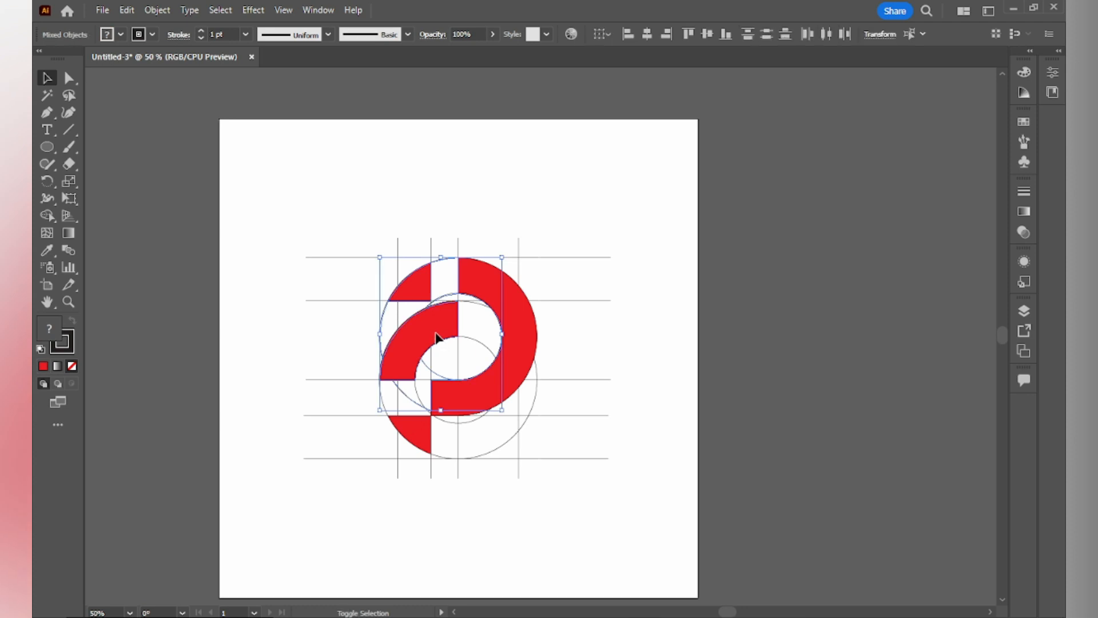
{"action": "left_click", "coordinate": [518, 330], "text": "shift"}
{"action": "left_click", "coordinate": [419, 439], "text": "shift"}
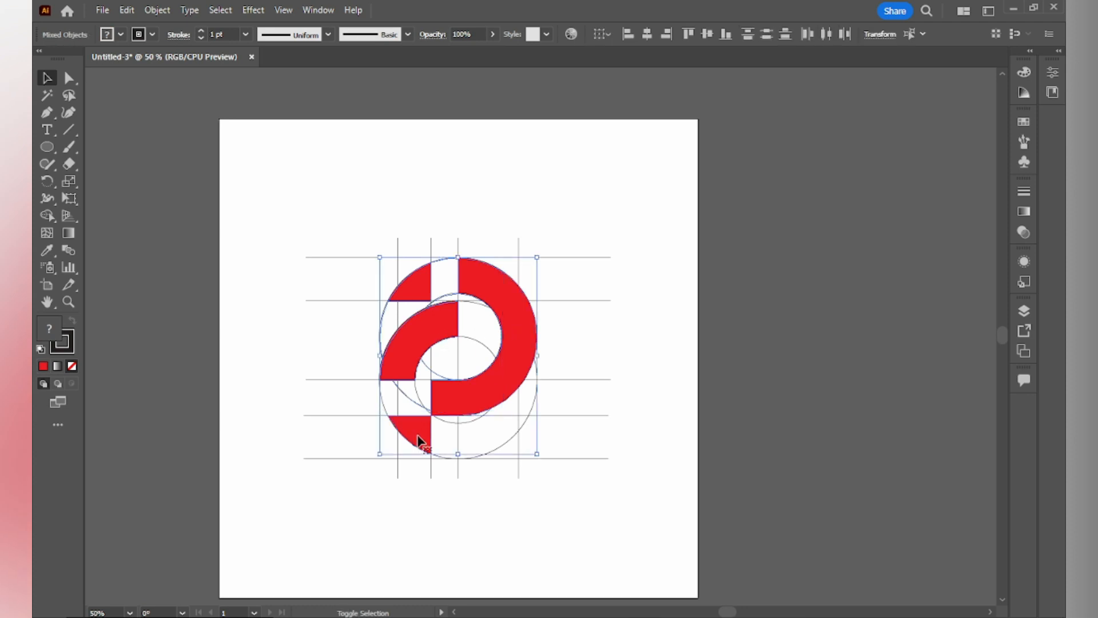
{"action": "left_click", "coordinate": [126, 10]}
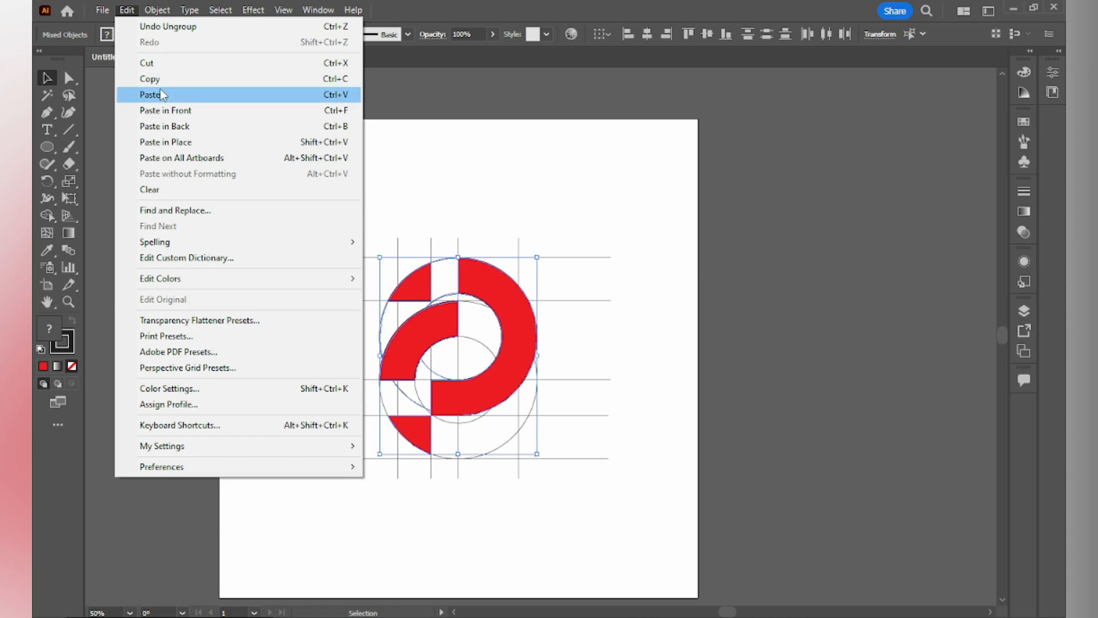
{"action": "left_click", "coordinate": [148, 63]}
{"action": "left_click_drag", "start_coordinate": [281, 204], "coordinate": [657, 545]}
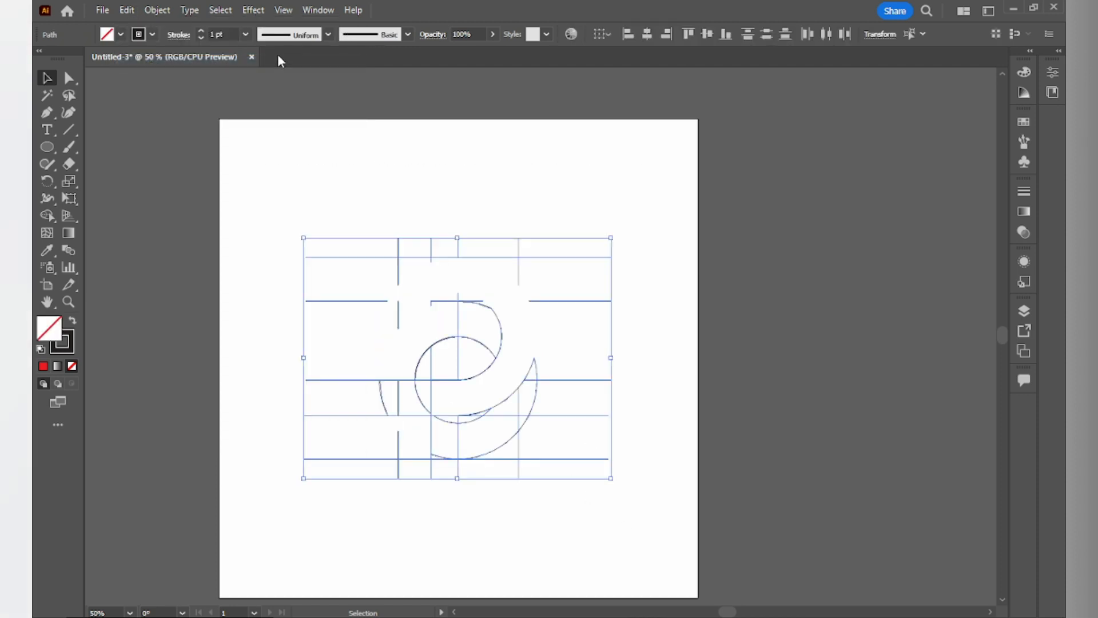
{"action": "key", "text": "Delete"}
- Paste the red pieces back onto the artboard and ungroup them
{"action": "left_click", "coordinate": [127, 10]}
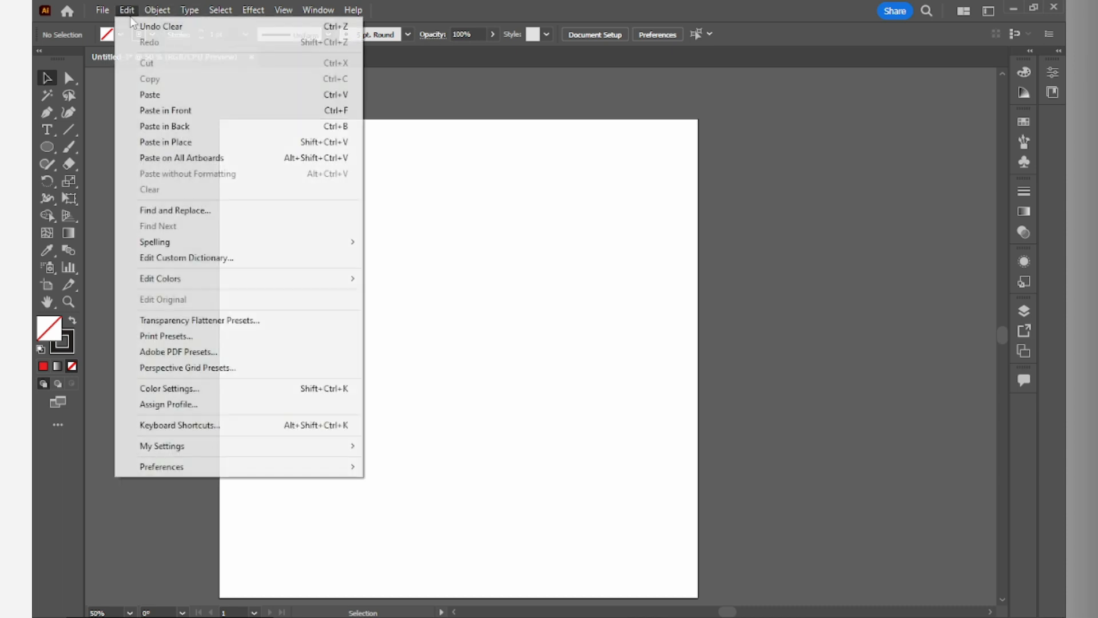
{"action": "left_click", "coordinate": [160, 95]}
{"action": "left_click", "coordinate": [519, 303]}
{"action": "left_click", "coordinate": [496, 266]}
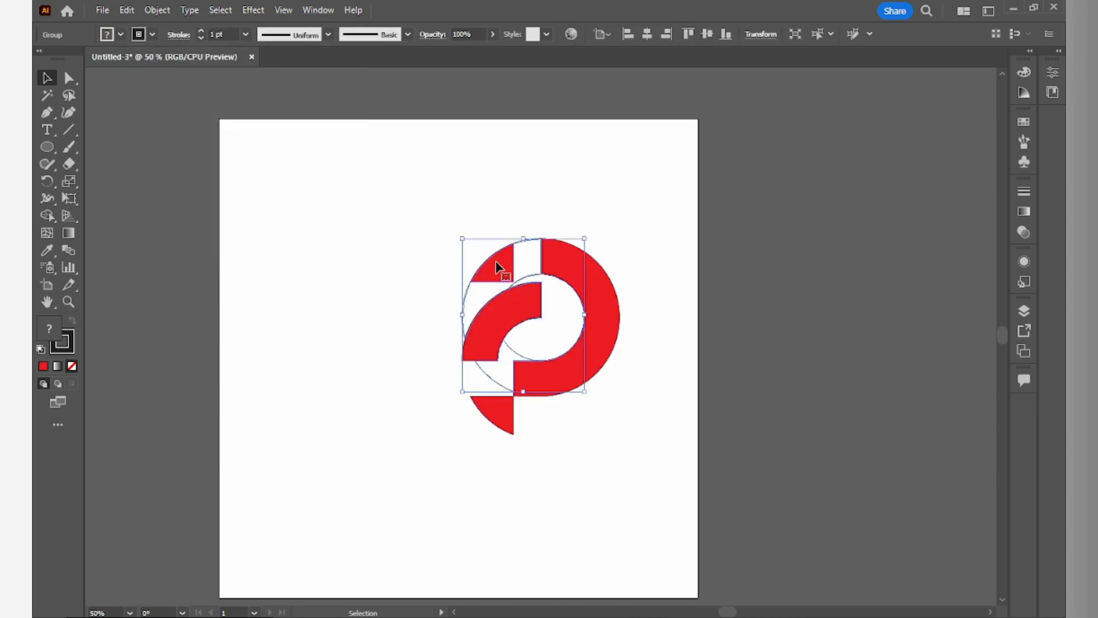
{"action": "right_click", "coordinate": [497, 266]}
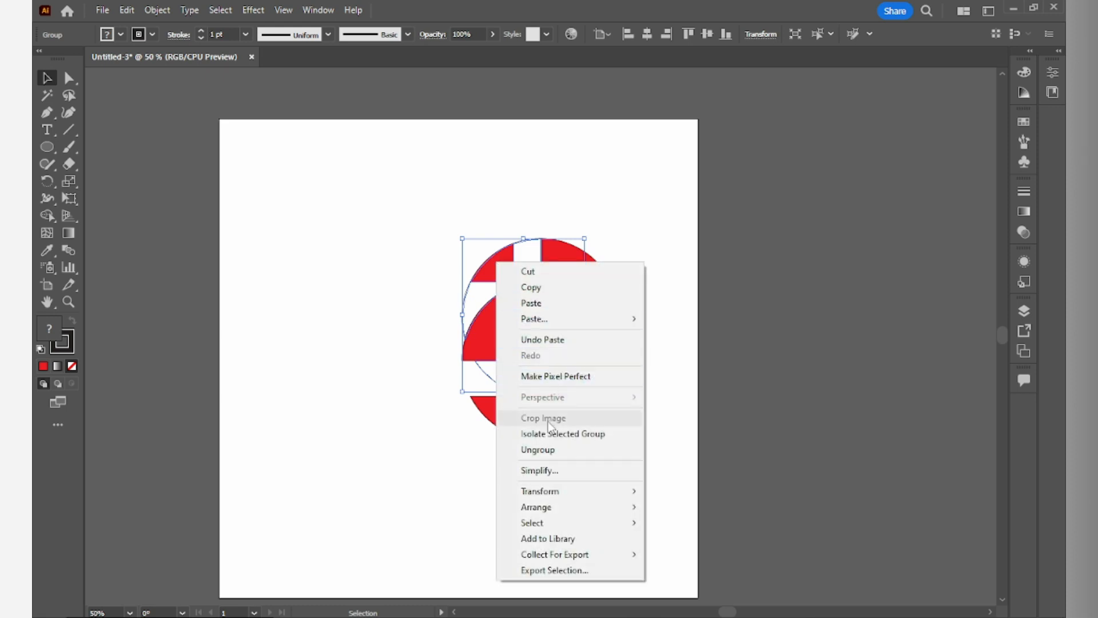
{"action": "left_click", "coordinate": [551, 453]}
{"action": "left_click", "coordinate": [497, 351]}
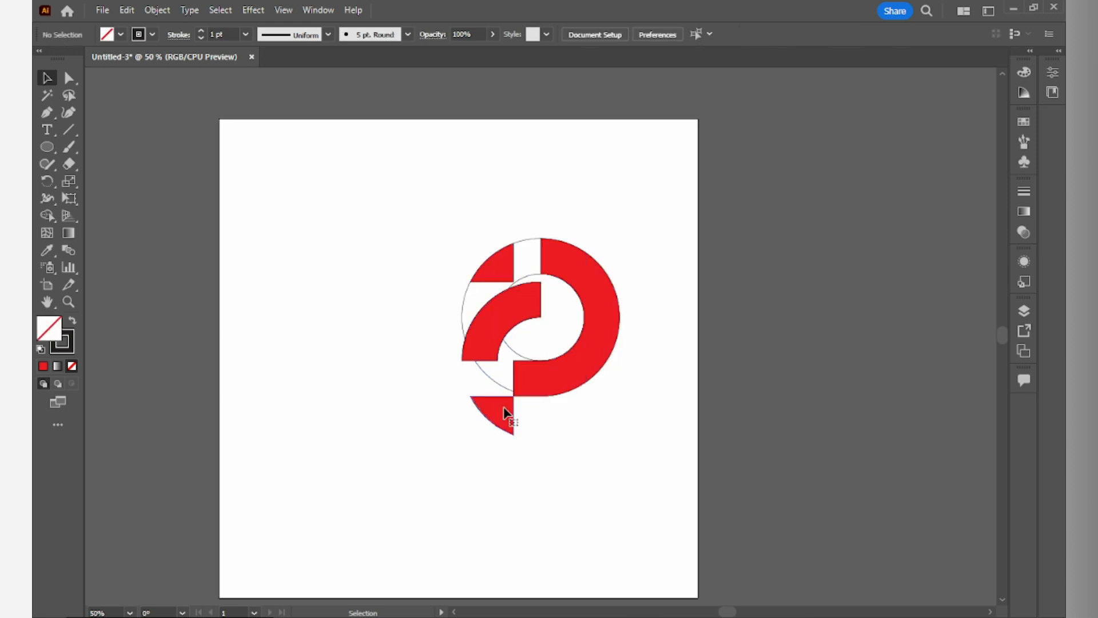
- Cut the red pieces again and delete the leftover unfilled outline paths
{"action": "left_click", "coordinate": [508, 417]}
{"action": "left_click", "coordinate": [595, 437]}
{"action": "left_click", "coordinate": [584, 481]}
{"action": "left_click", "coordinate": [496, 268]}
{"action": "left_click", "coordinate": [495, 315], "text": "shift"}
{"action": "left_click", "coordinate": [581, 288], "text": "shift"}
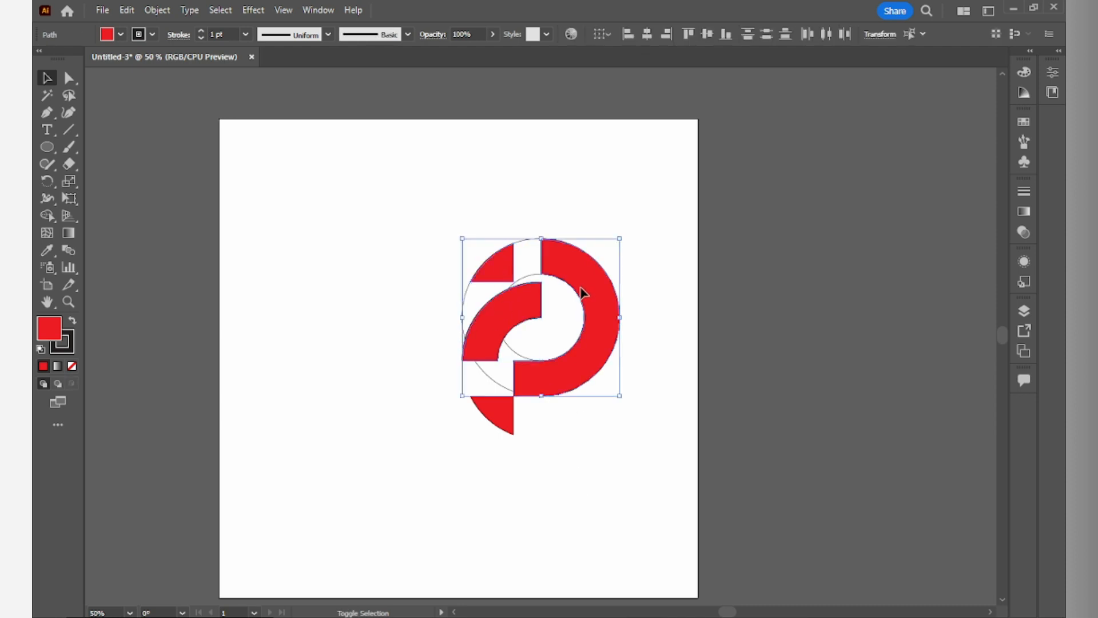
{"action": "left_click", "coordinate": [511, 429], "text": "shift"}
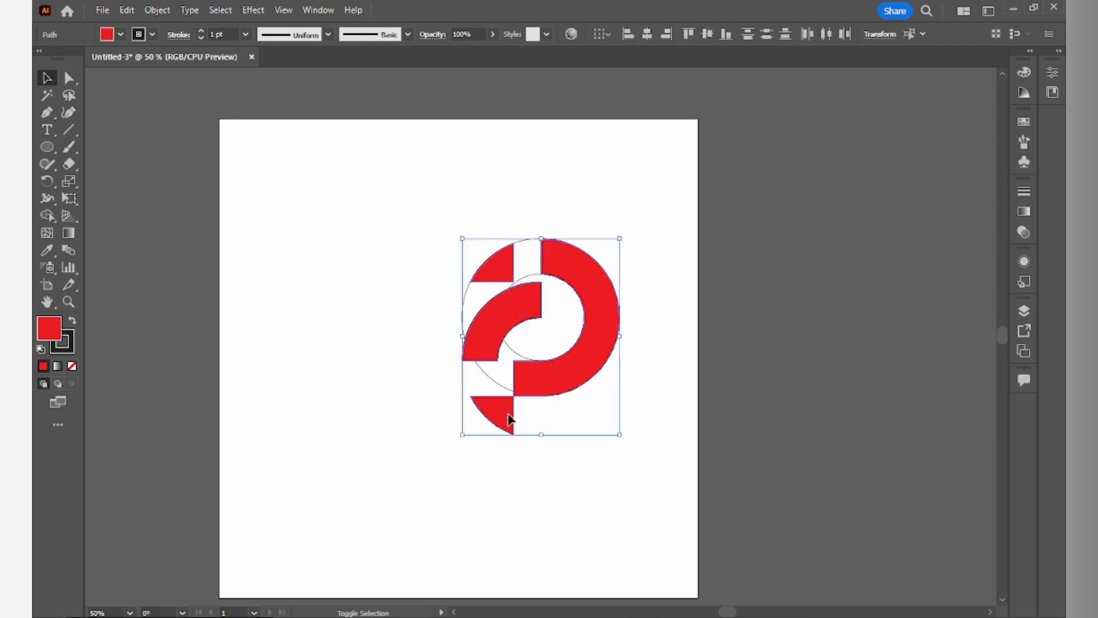
{"action": "left_click", "coordinate": [126, 9]}
{"action": "left_click", "coordinate": [151, 62]}
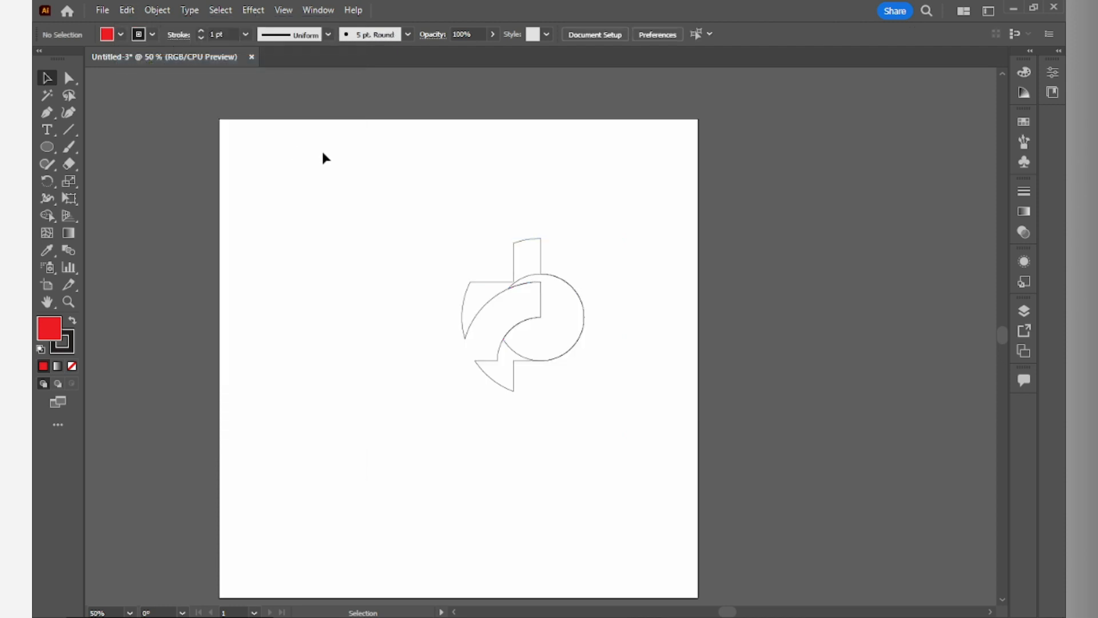
{"action": "left_click_drag", "start_coordinate": [332, 152], "coordinate": [627, 435]}
{"action": "key", "text": "Delete"}
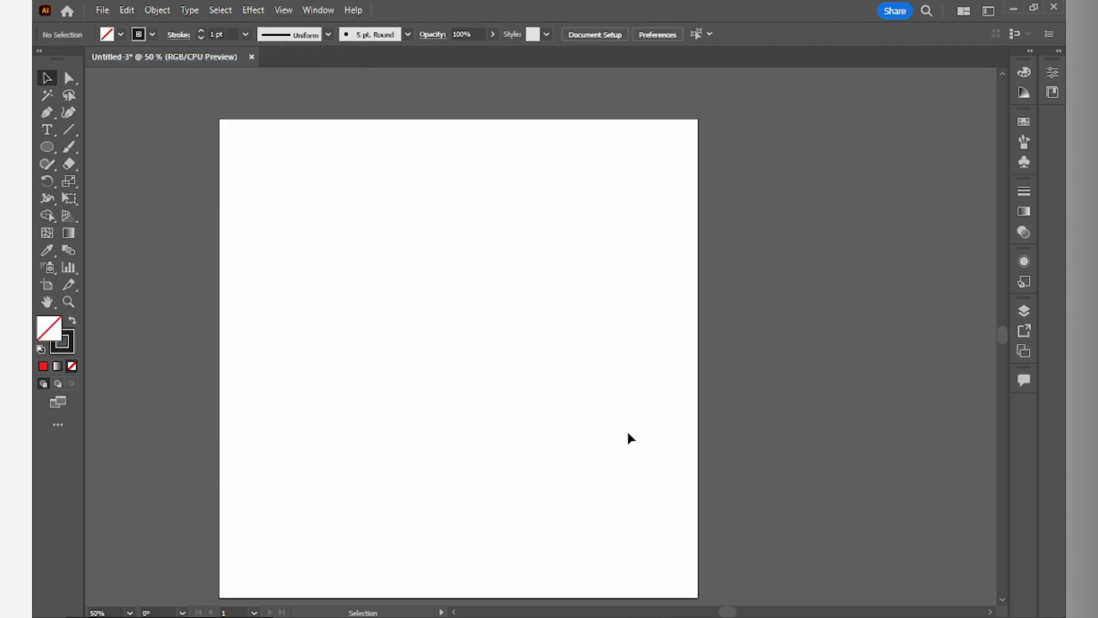
- Paste the red pieces, group them, and center the group horizontally and vertically
{"action": "left_click", "coordinate": [128, 13]}
{"action": "left_click", "coordinate": [166, 95]}
{"action": "left_click", "coordinate": [372, 190]}
{"action": "left_click_drag", "start_coordinate": [371, 190], "coordinate": [636, 487]}
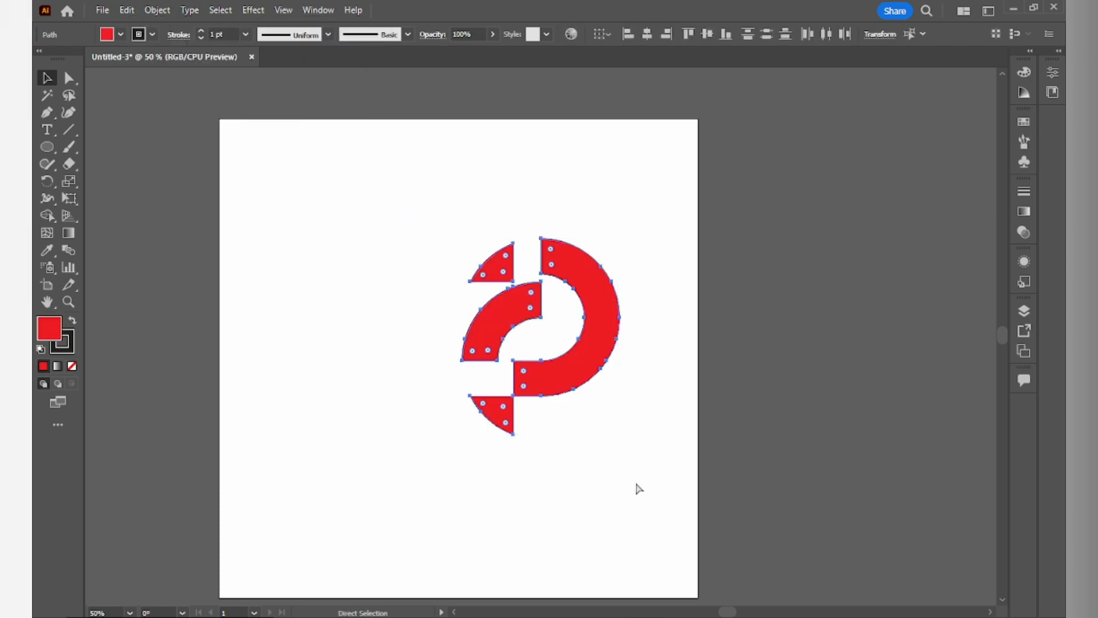
{"action": "key", "text": "ctrl+g"}
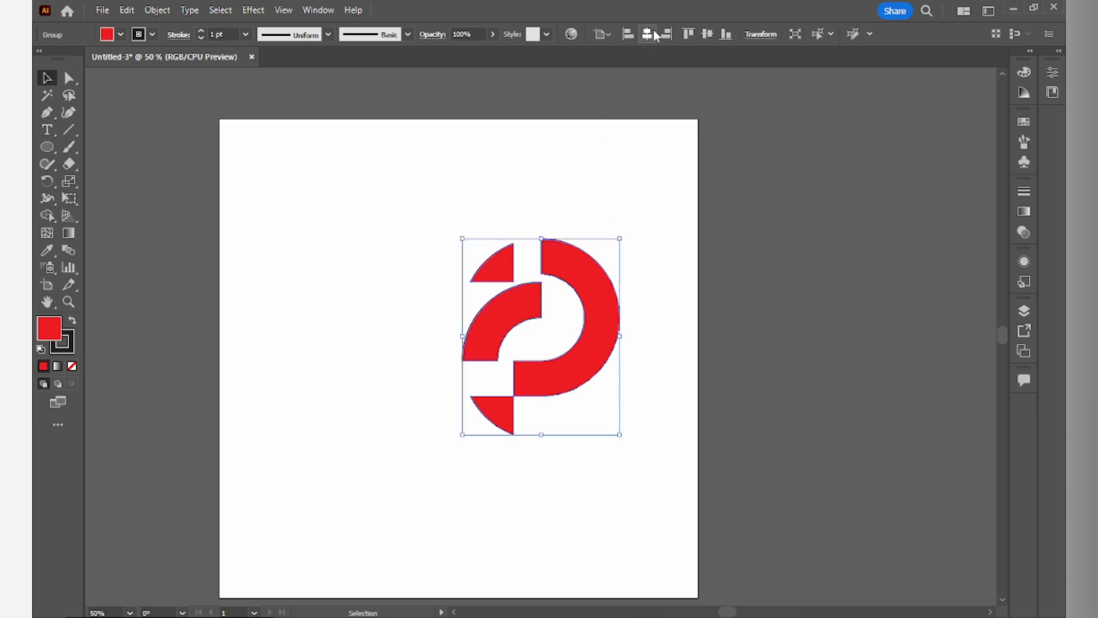
{"action": "left_click", "coordinate": [646, 36]}
{"action": "left_click", "coordinate": [707, 34]}
{"action": "left_click", "coordinate": [594, 196]}
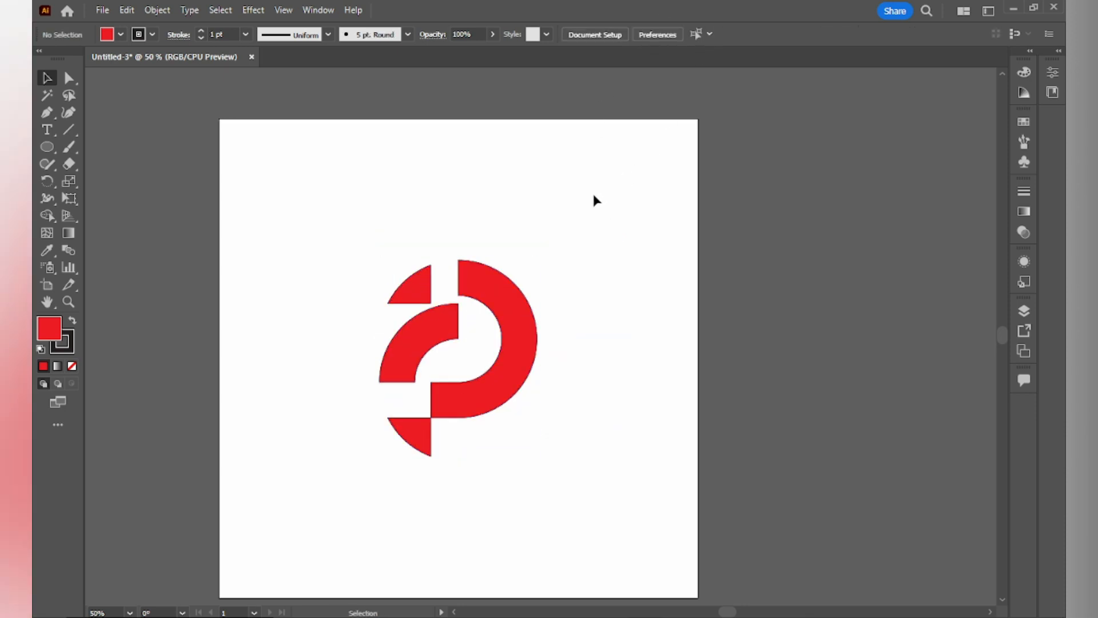
- Rotate the logo group a quarter turn clockwise so the opening faces upward
{"action": "left_click_drag", "start_coordinate": [560, 191], "coordinate": [358, 572]}
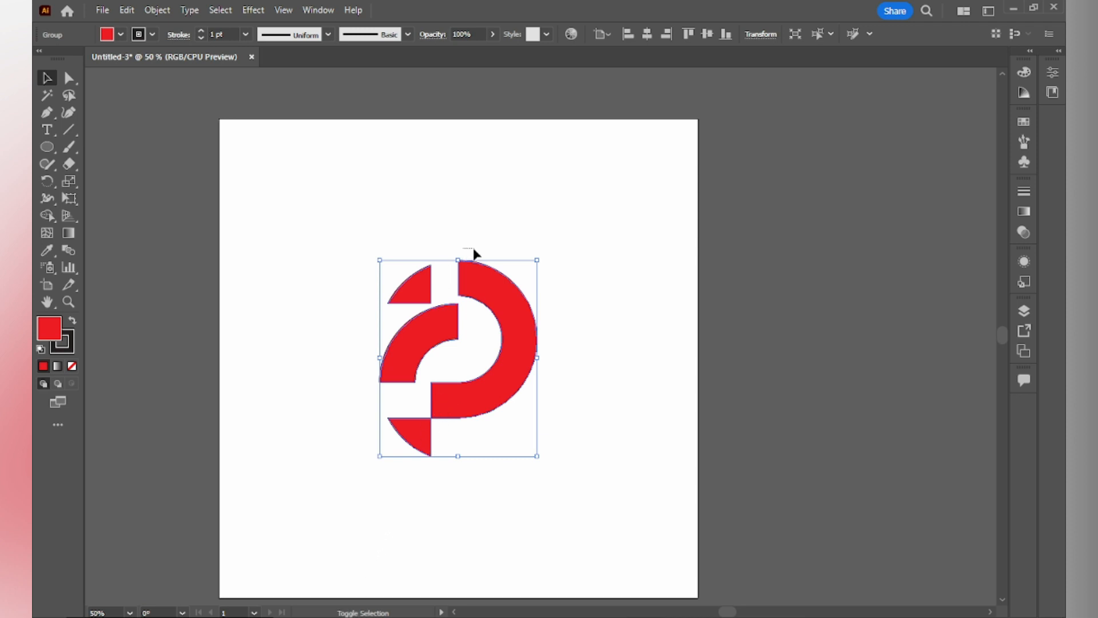
{"action": "left_click_drag", "start_coordinate": [470, 256], "coordinate": [503, 280]}
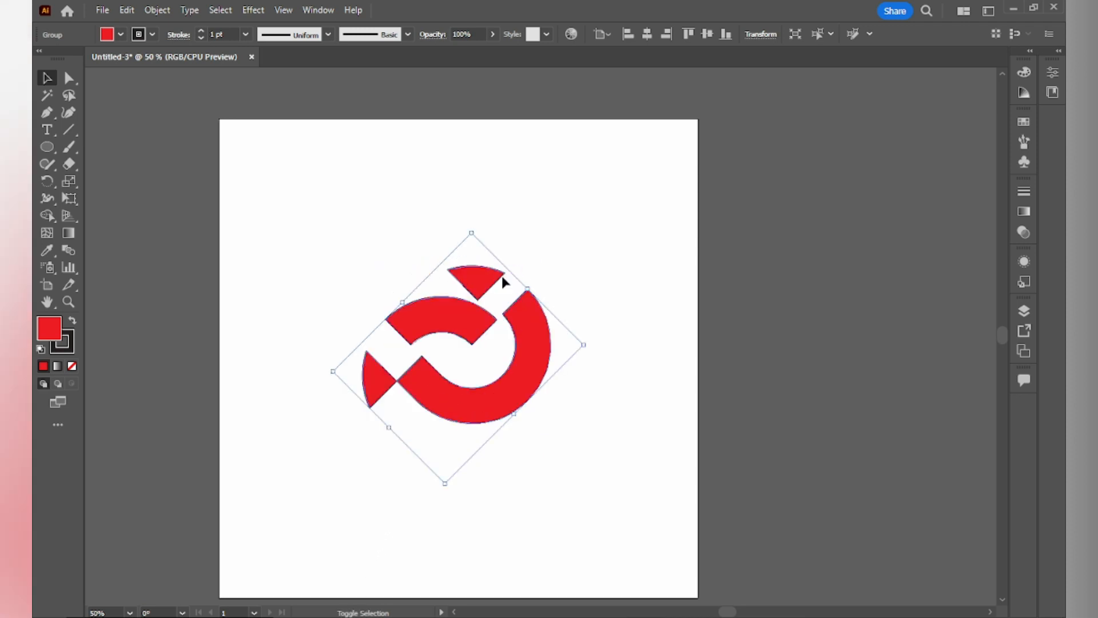
{"action": "key", "text": "ctrl+z"}
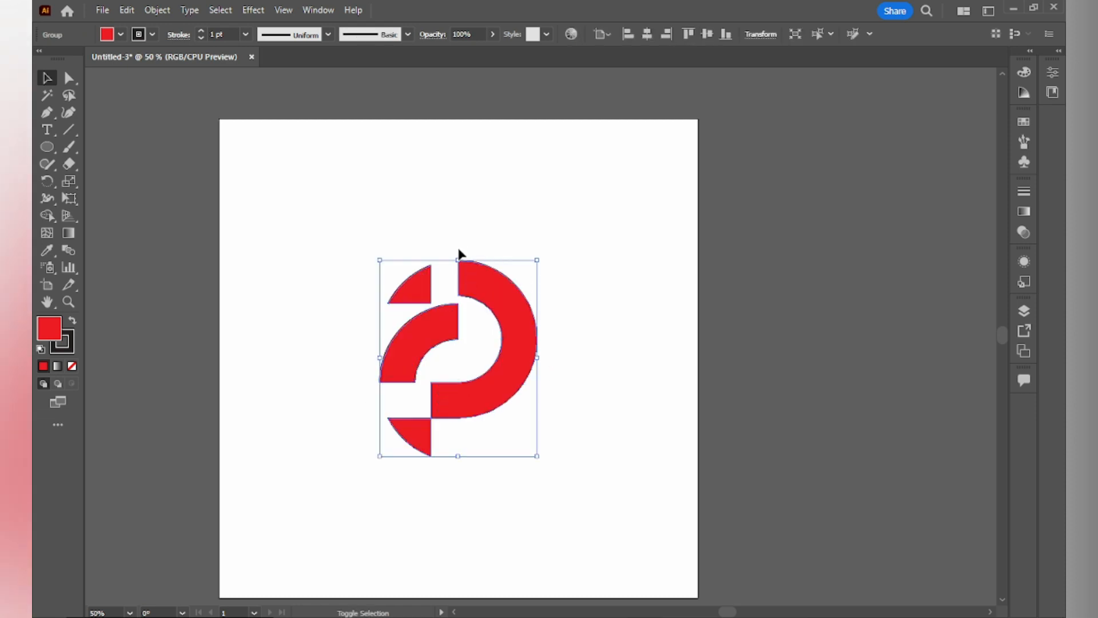
{"action": "left_click_drag", "start_coordinate": [458, 256], "coordinate": [564, 390]}
{"action": "left_click", "coordinate": [607, 344]}
{"action": "left_click", "coordinate": [451, 373]}
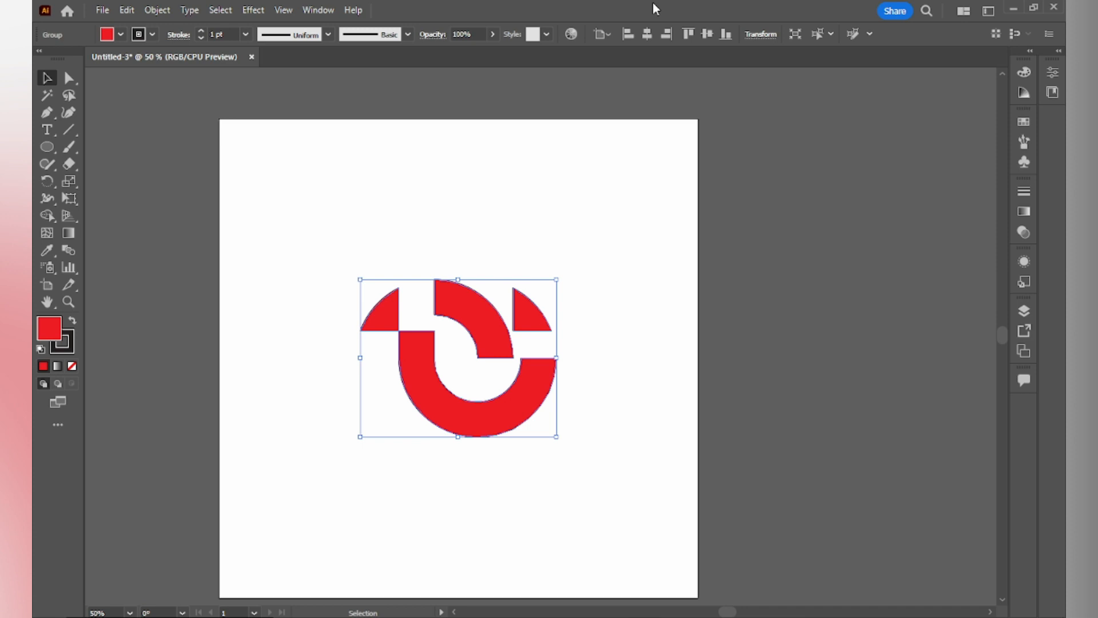
{"action": "left_click", "coordinate": [614, 293]}
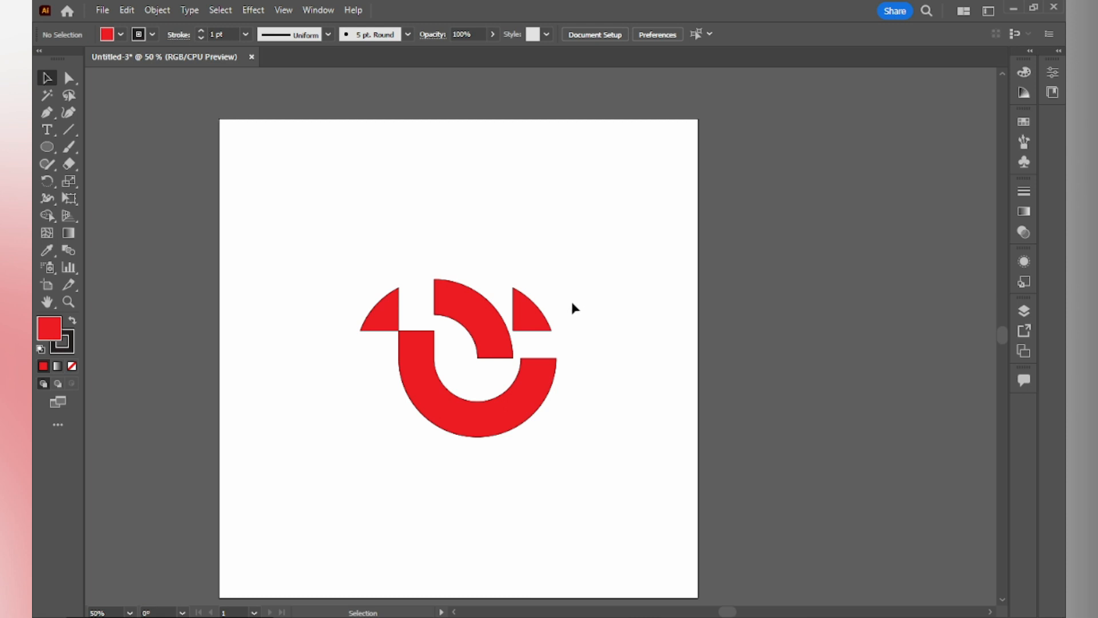
- Ungroup the rotated logo and set the stroke of all its pieces to none
{"action": "left_click_drag", "start_coordinate": [603, 250], "coordinate": [234, 495]}
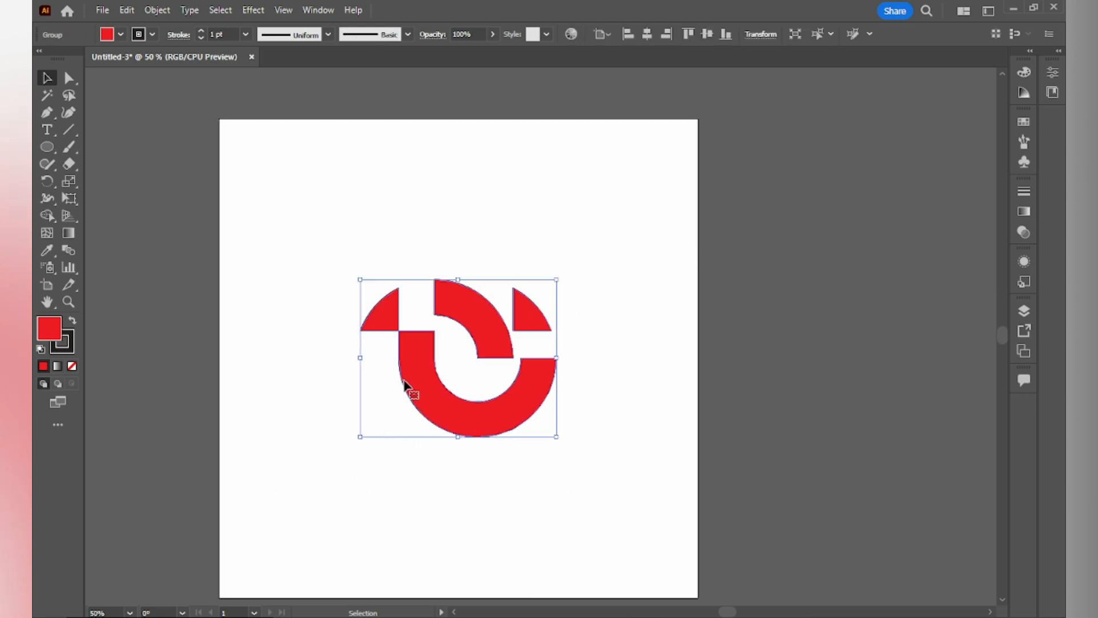
{"action": "left_click", "coordinate": [358, 467]}
{"action": "left_click", "coordinate": [385, 313]}
{"action": "left_click", "coordinate": [601, 214]}
{"action": "left_click", "coordinate": [490, 349]}
{"action": "right_click", "coordinate": [494, 338]}
{"action": "left_click", "coordinate": [534, 206]}
{"action": "left_click", "coordinate": [499, 201]}
{"action": "left_click", "coordinate": [395, 316]}
{"action": "left_click_drag", "start_coordinate": [325, 224], "coordinate": [516, 486]}
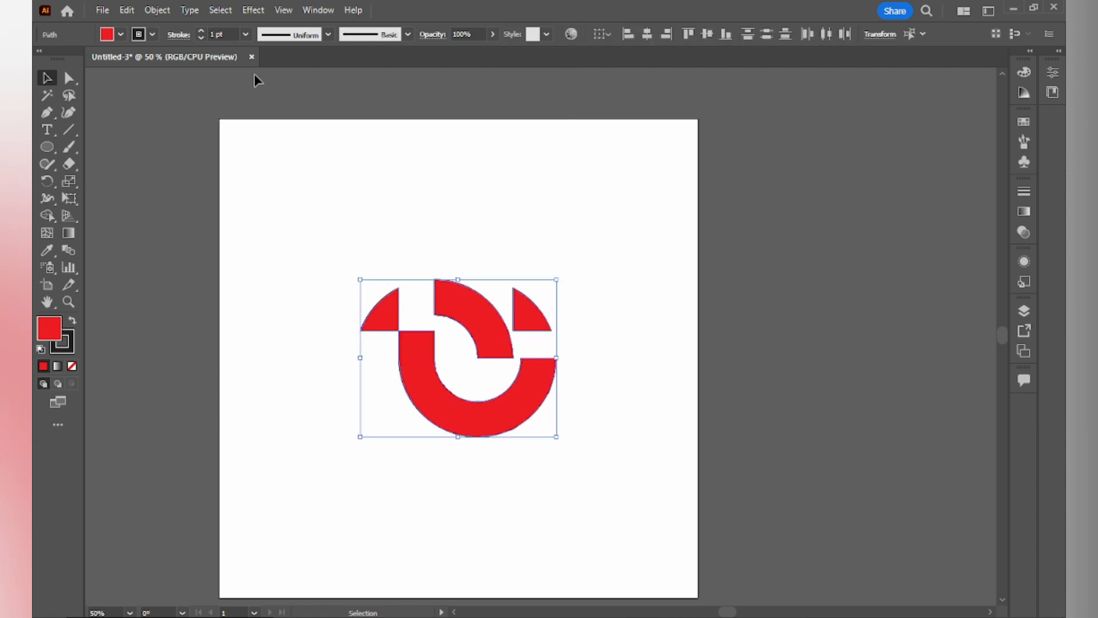
{"action": "left_click", "coordinate": [151, 34]}
{"action": "left_click", "coordinate": [41, 57]}
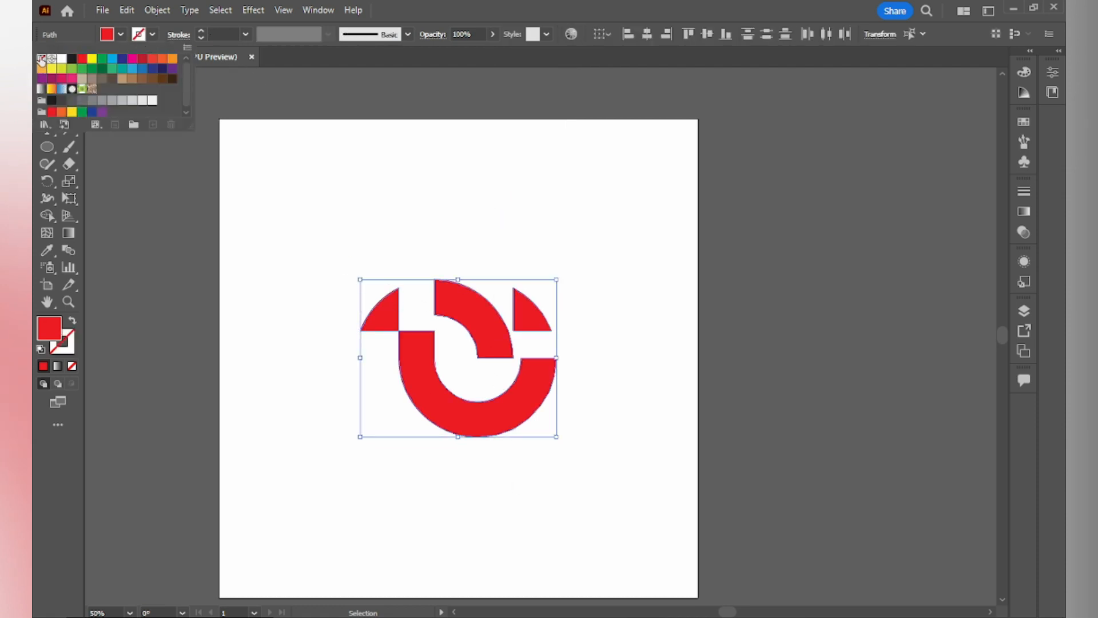
- Fill the two small top corner pieces with a tan swatch from the Swatches panel
{"action": "left_click", "coordinate": [297, 197]}
{"action": "left_click", "coordinate": [379, 314]}
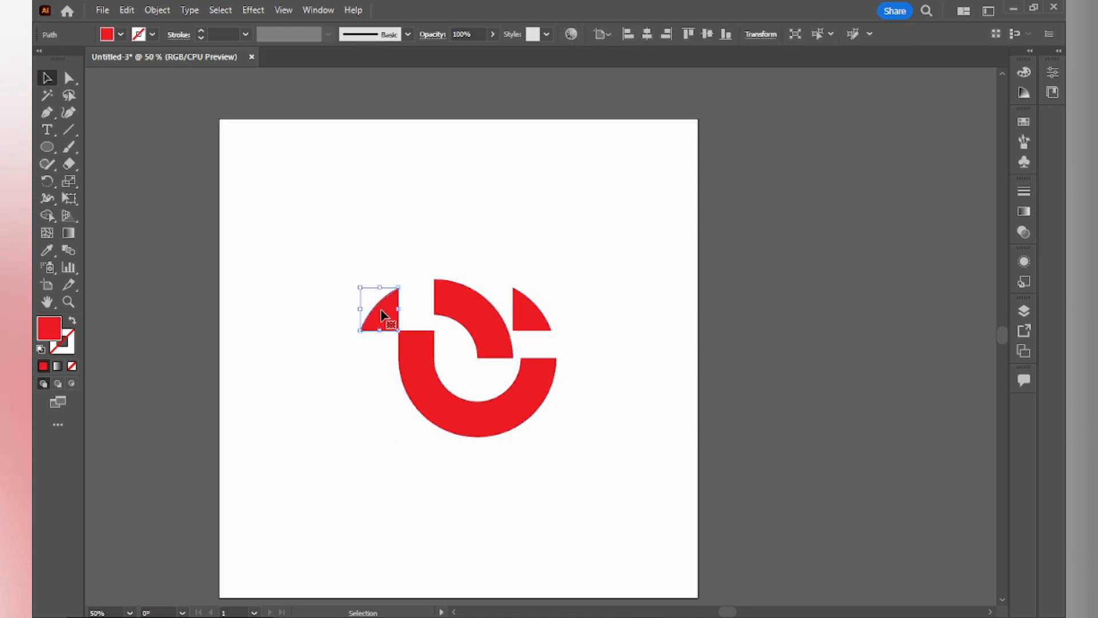
{"action": "left_click", "coordinate": [535, 317], "text": "shift"}
{"action": "left_click", "coordinate": [120, 34]}
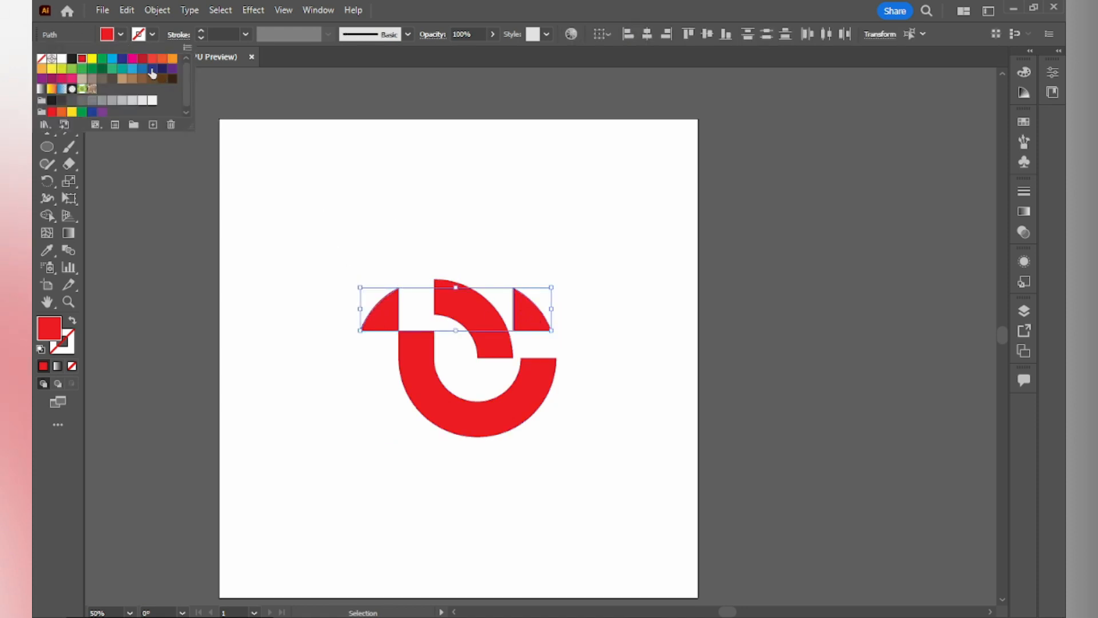
{"action": "left_click", "coordinate": [1022, 120]}
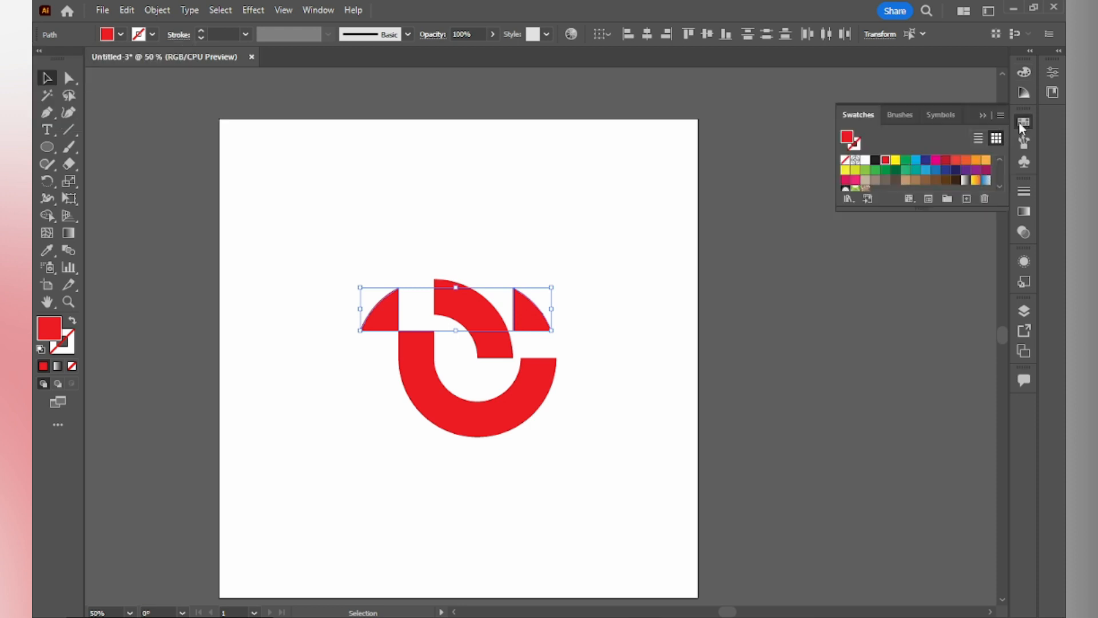
{"action": "left_click", "coordinate": [904, 181]}
{"action": "left_click", "coordinate": [654, 255]}
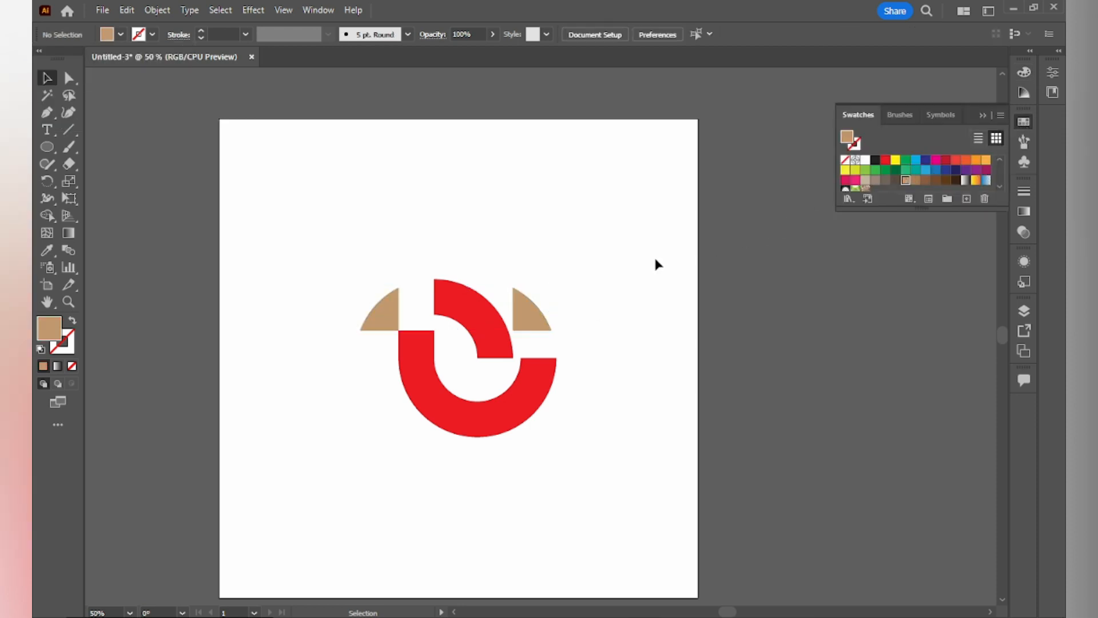
{"action": "left_click", "coordinate": [506, 419]}
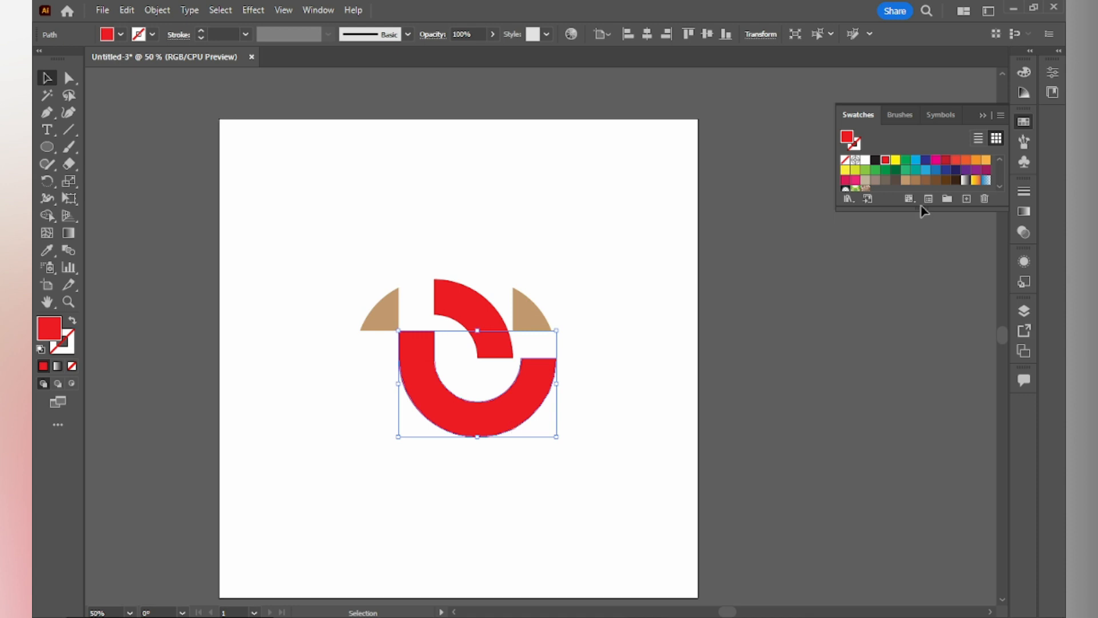
- Fill the lower ring with a grey-brown swatch and the upper arc piece with a dark brown swatch
{"action": "left_click", "coordinate": [897, 179]}
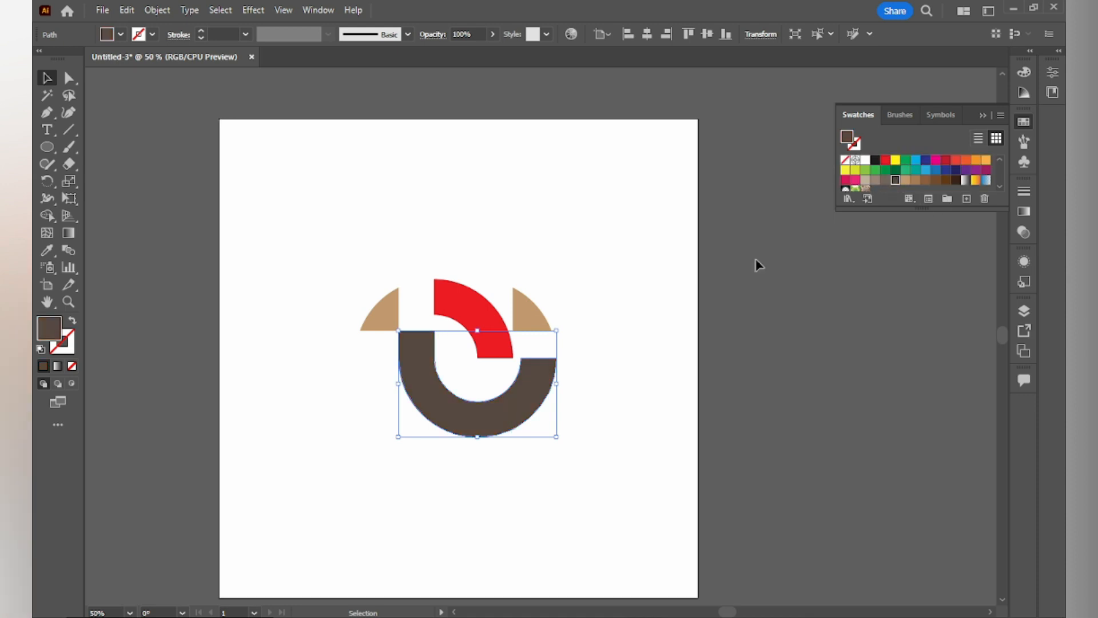
{"action": "left_click", "coordinate": [657, 271]}
{"action": "left_click", "coordinate": [462, 300]}
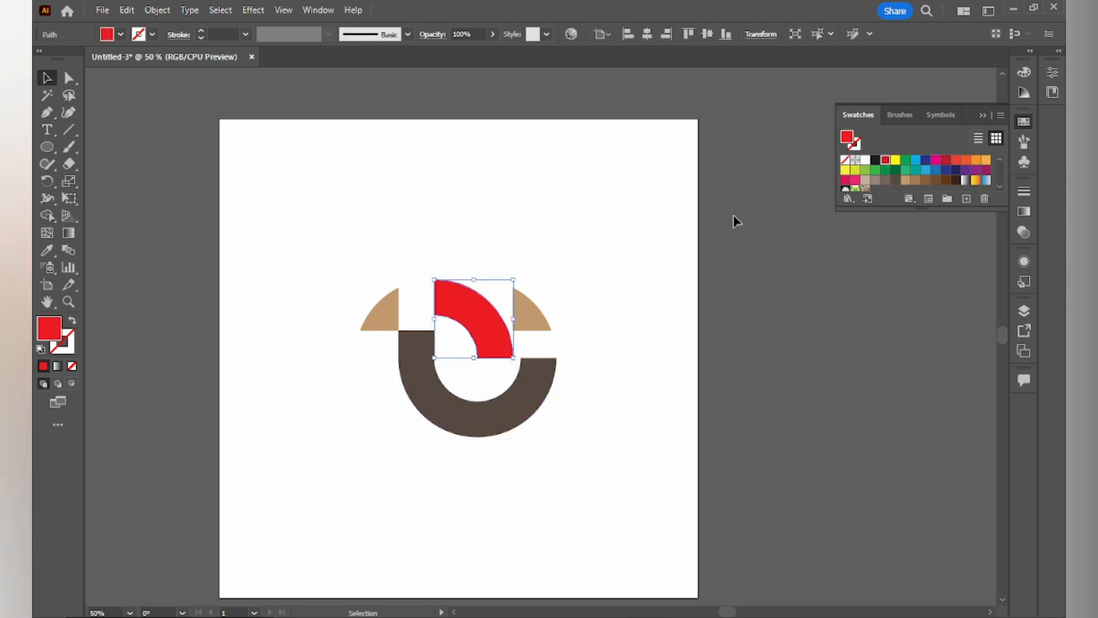
{"action": "left_click", "coordinate": [955, 180]}
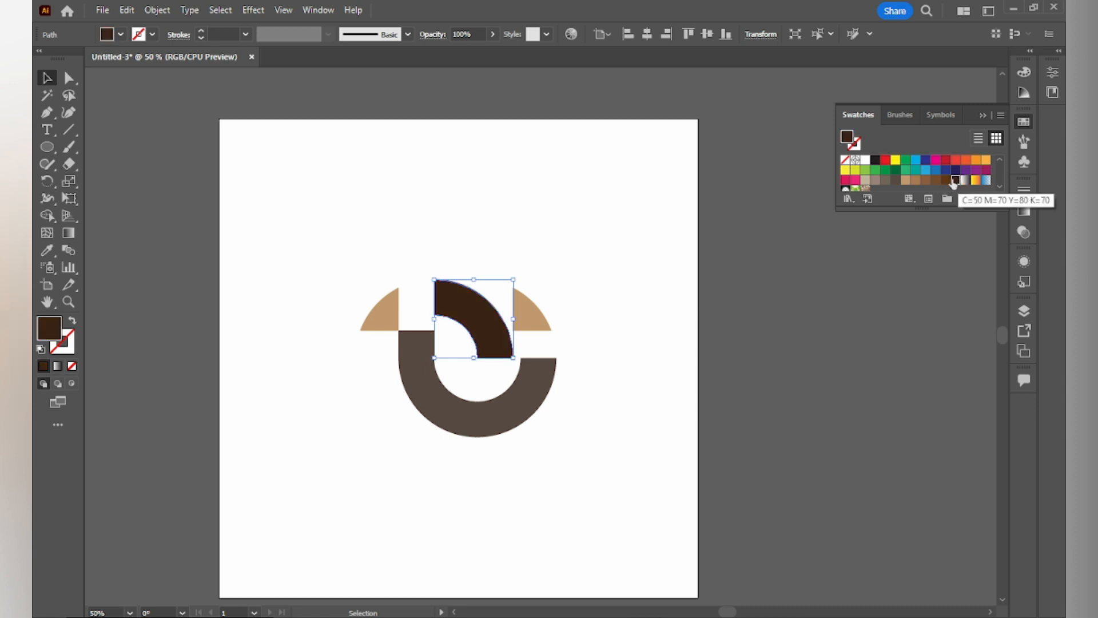
{"action": "left_click", "coordinate": [588, 207]}
{"action": "left_click", "coordinate": [982, 116]}
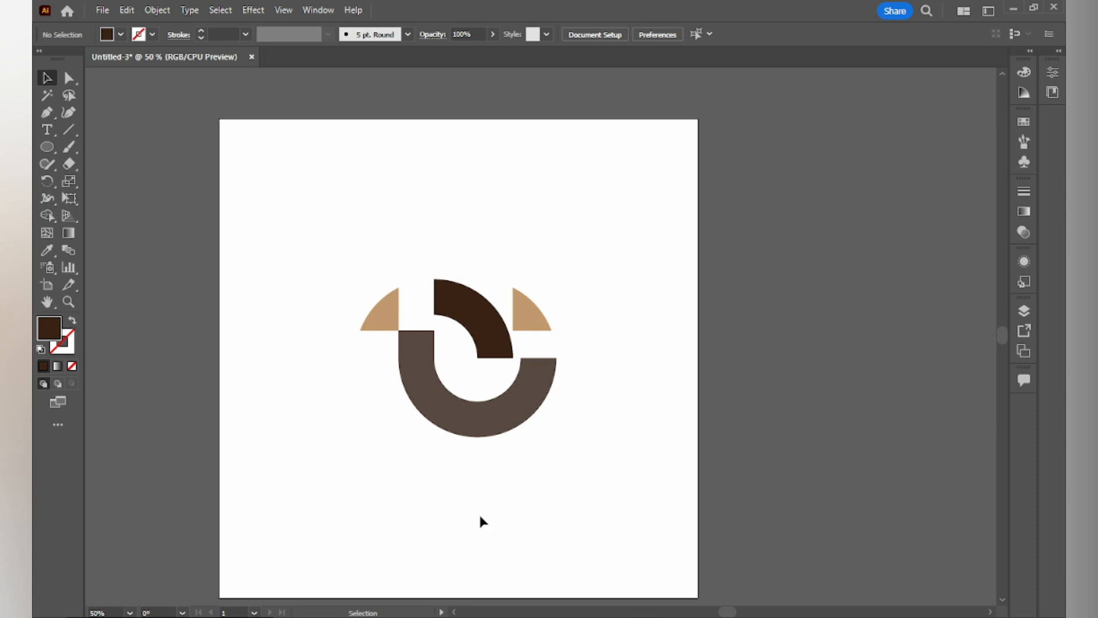
- Draw a rectangle covering the whole artboard and send it to the back
{"action": "left_click_drag", "start_coordinate": [47, 147], "coordinate": [133, 144]}
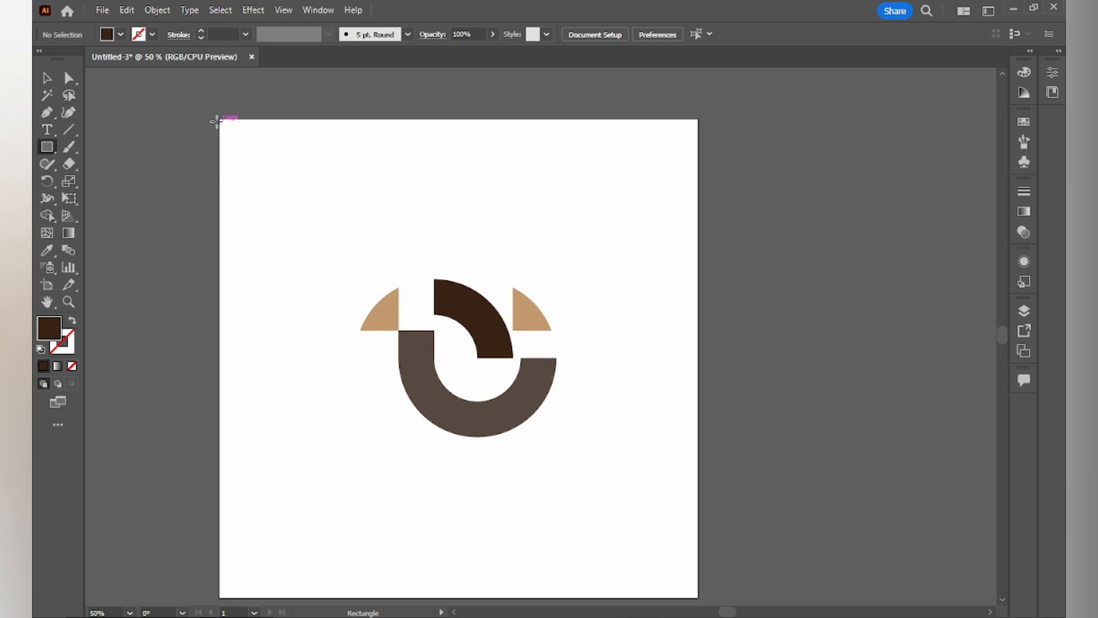
{"action": "left_click_drag", "start_coordinate": [220, 117], "coordinate": [698, 597]}
{"action": "key", "text": "ctrl+shift+bracketleft"}
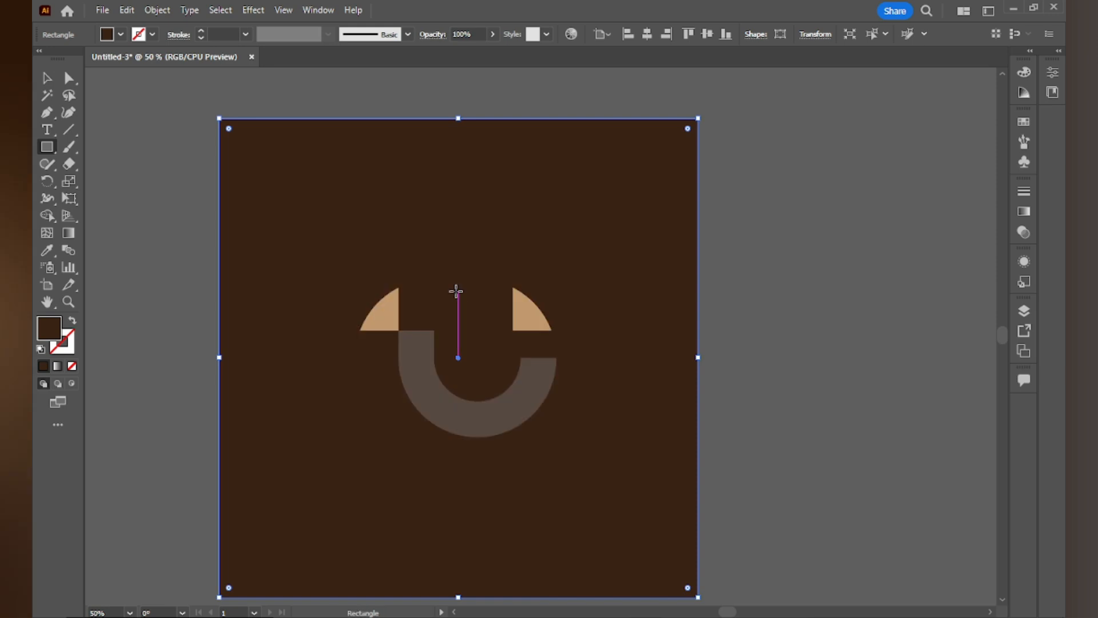
- Fill the background rectangle with a light beige swatch
{"action": "left_click", "coordinate": [120, 35]}
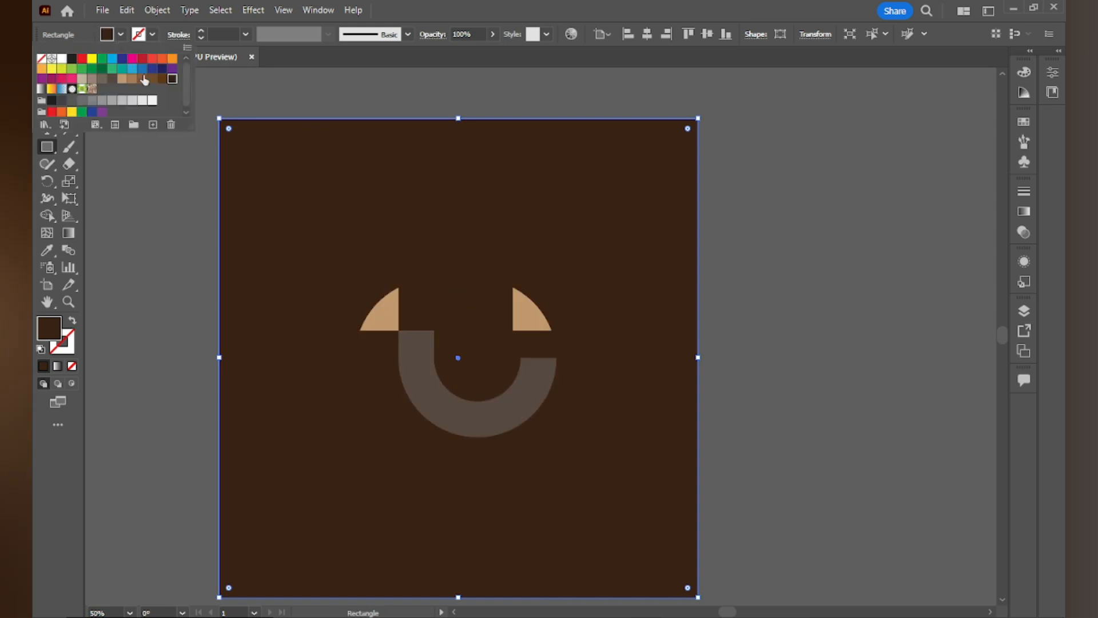
{"action": "left_click", "coordinate": [71, 58]}
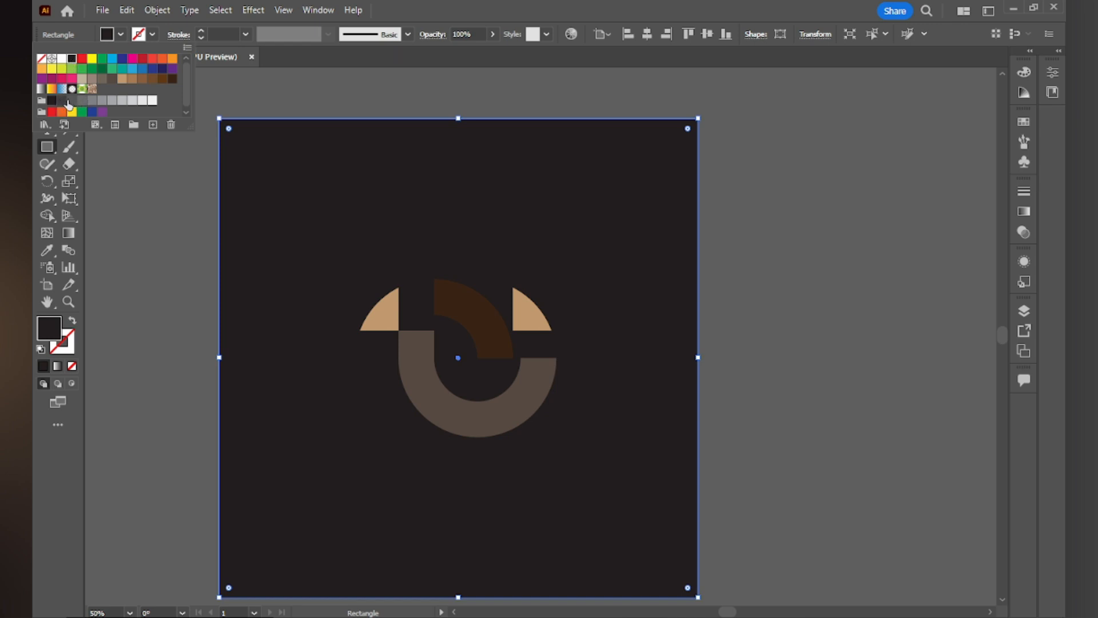
{"action": "left_click", "coordinate": [82, 78]}
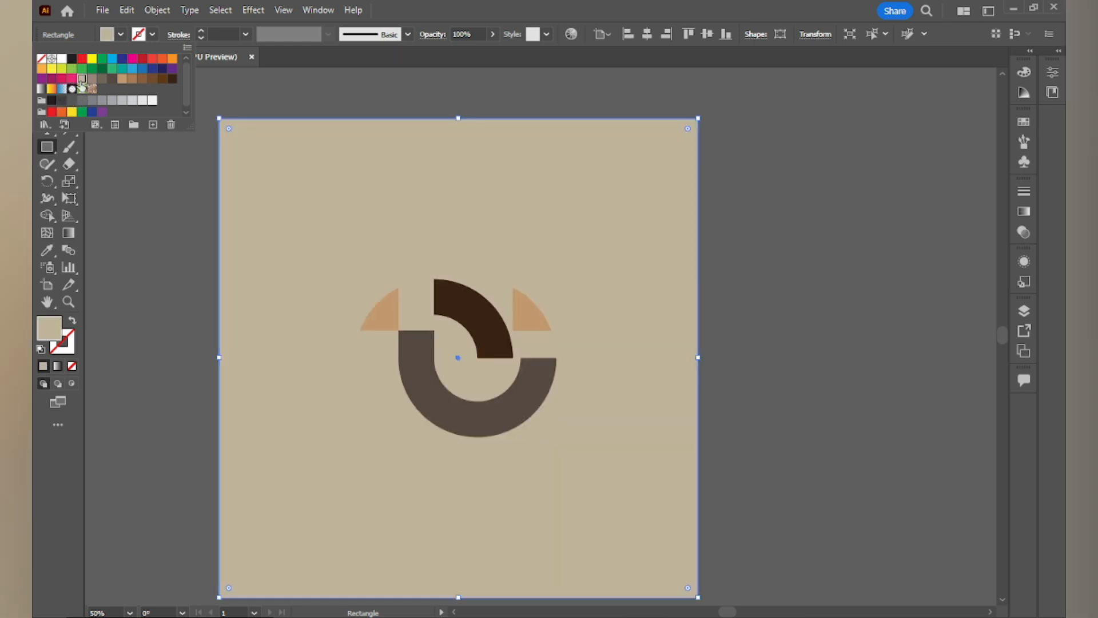
{"action": "left_click", "coordinate": [252, 88]}
{"action": "left_click", "coordinate": [46, 79]}
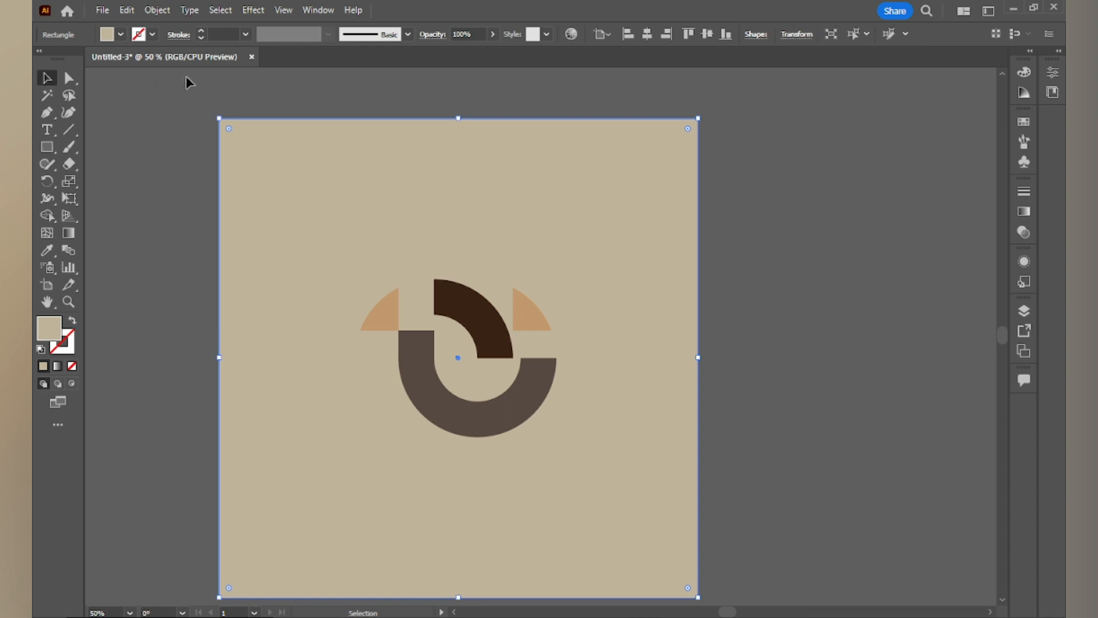
{"action": "left_click", "coordinate": [190, 77]}
- Select the four logo pieces and group them
{"action": "key", "text": "ctrl+0"}
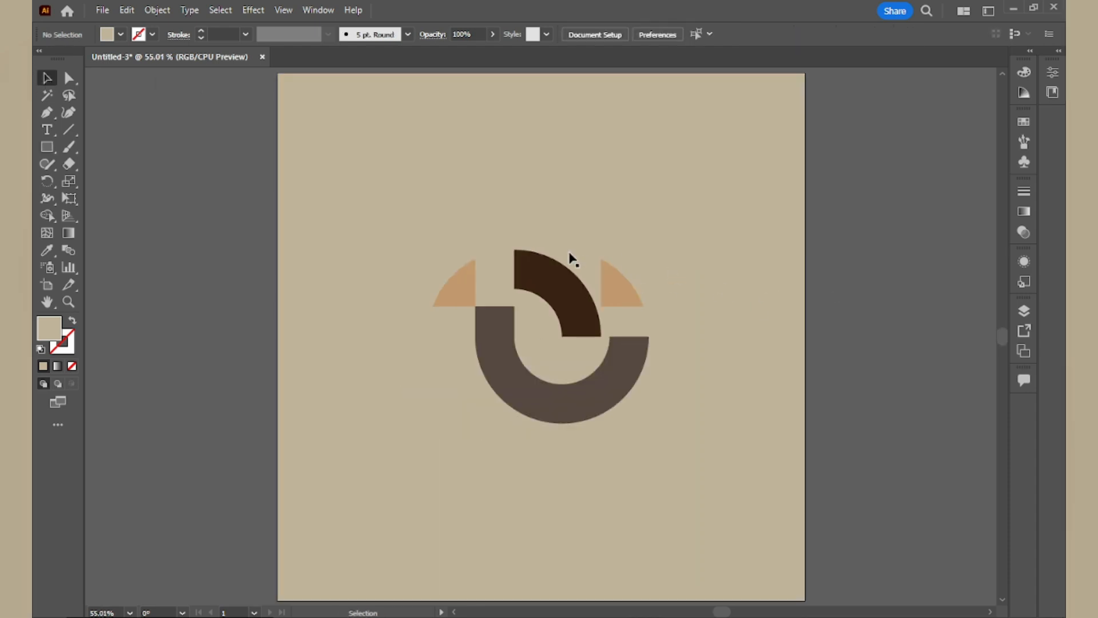
{"action": "left_click", "coordinate": [455, 287]}
{"action": "left_click", "coordinate": [558, 286], "text": "shift"}
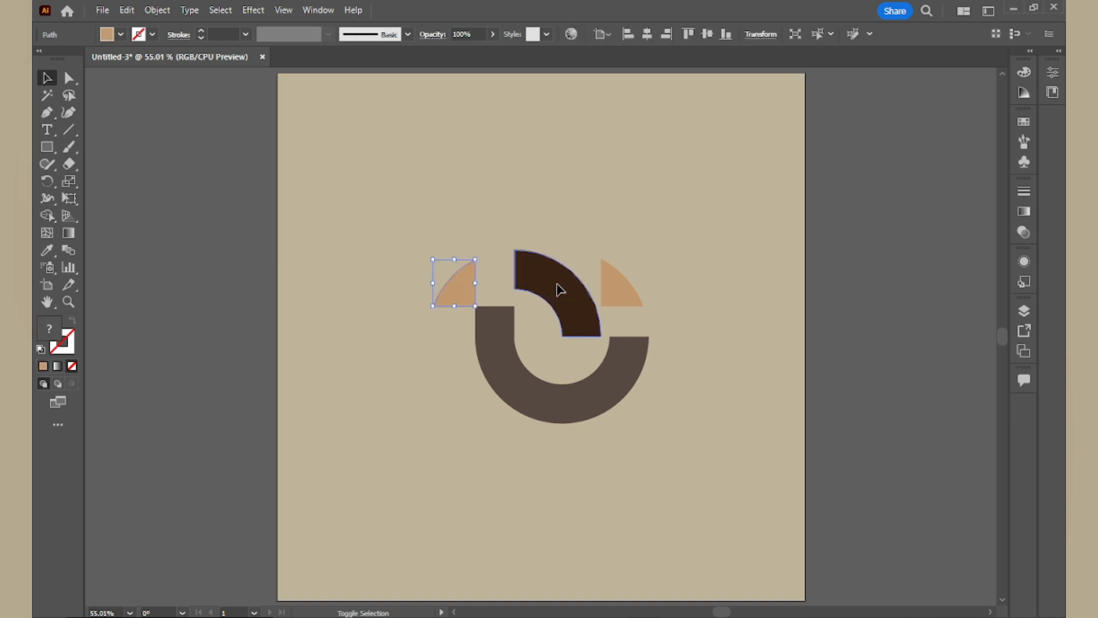
{"action": "left_click", "coordinate": [570, 413], "text": "shift"}
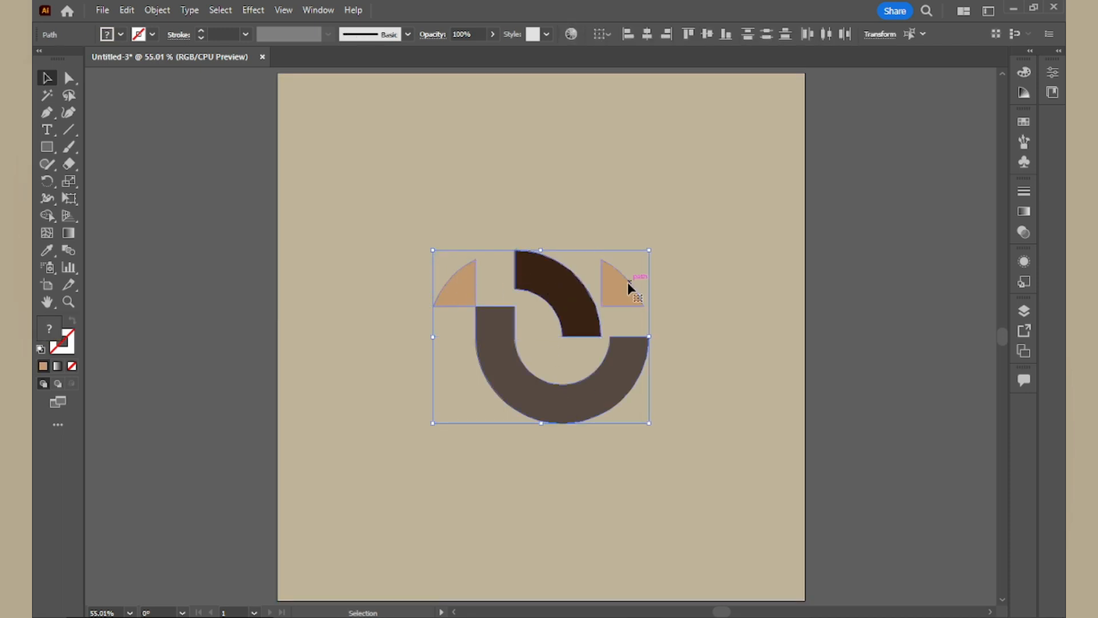
{"action": "right_click", "coordinate": [615, 290]}
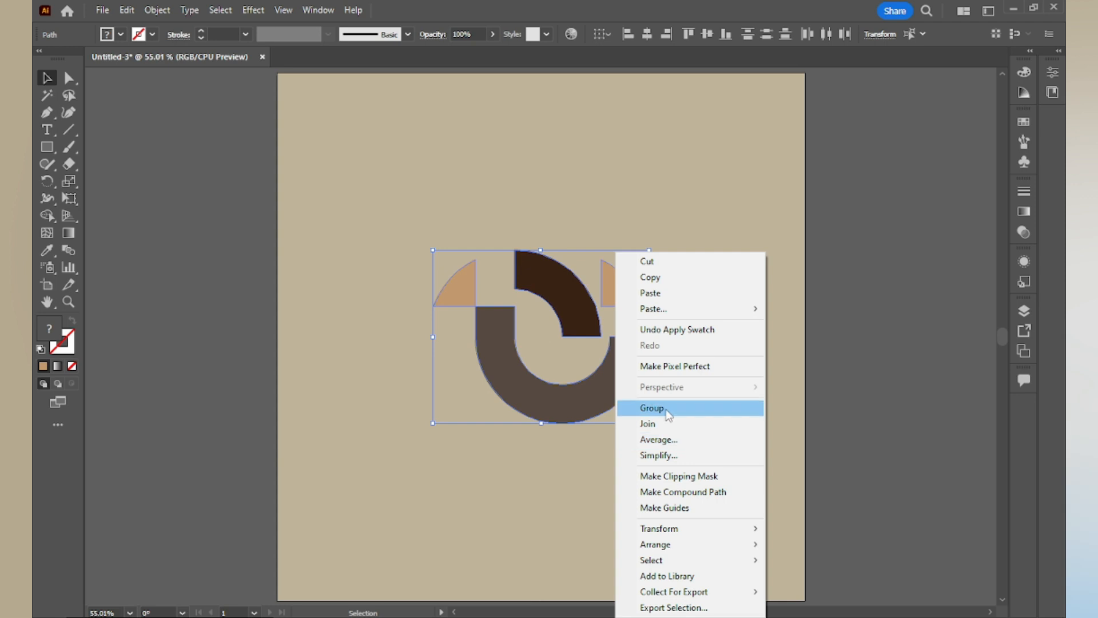
{"action": "left_click", "coordinate": [666, 407]}
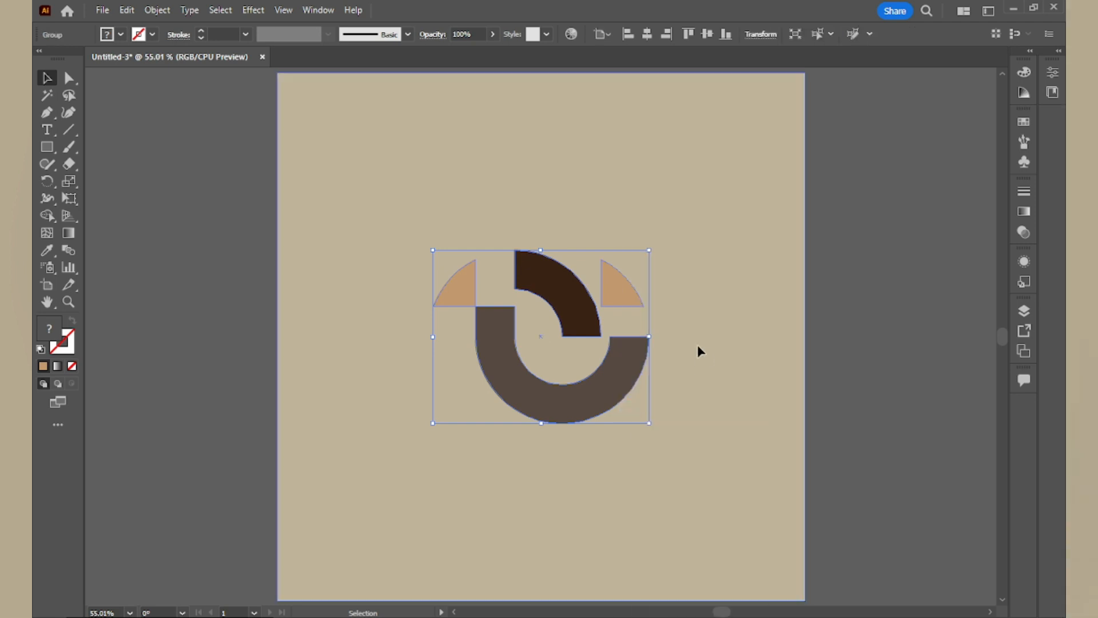
- Apply a Drop Shadow to the logo group with Normal mode, 0 px X and Y offsets and 10 px blur
{"action": "left_click", "coordinate": [222, 12]}
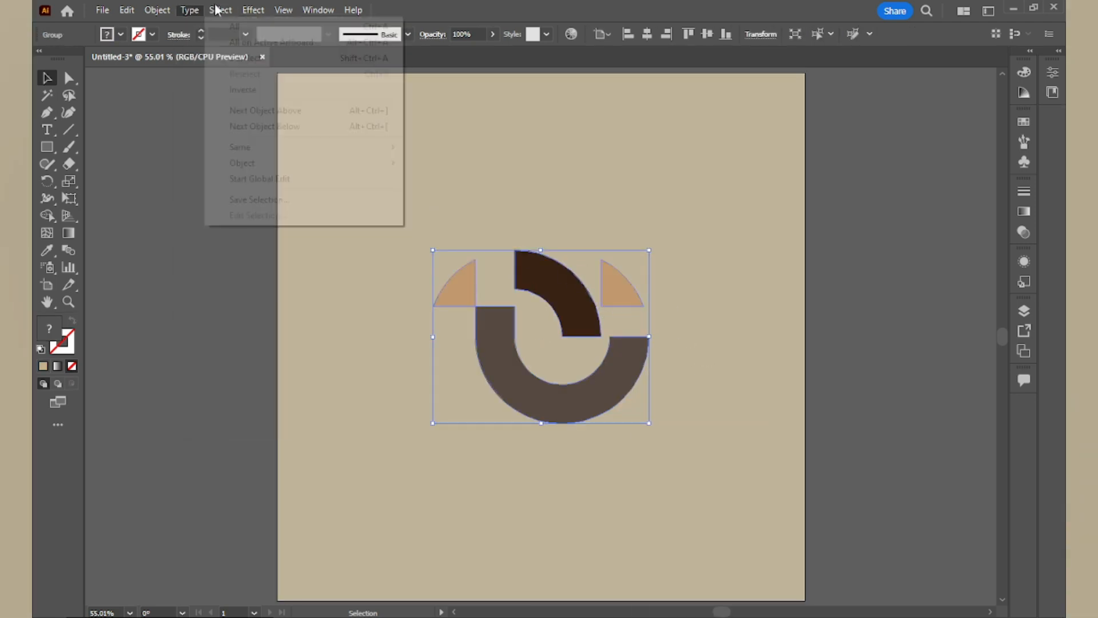
{"action": "mouse_move", "coordinate": [256, 12]}
{"action": "mouse_move", "coordinate": [366, 172]}
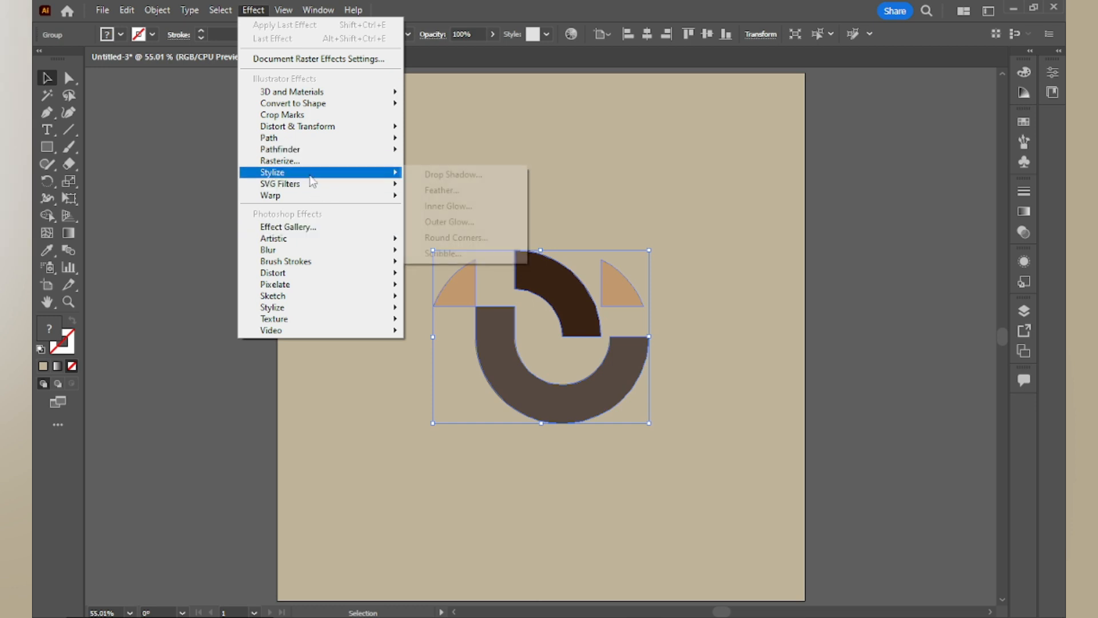
{"action": "left_click", "coordinate": [461, 176]}
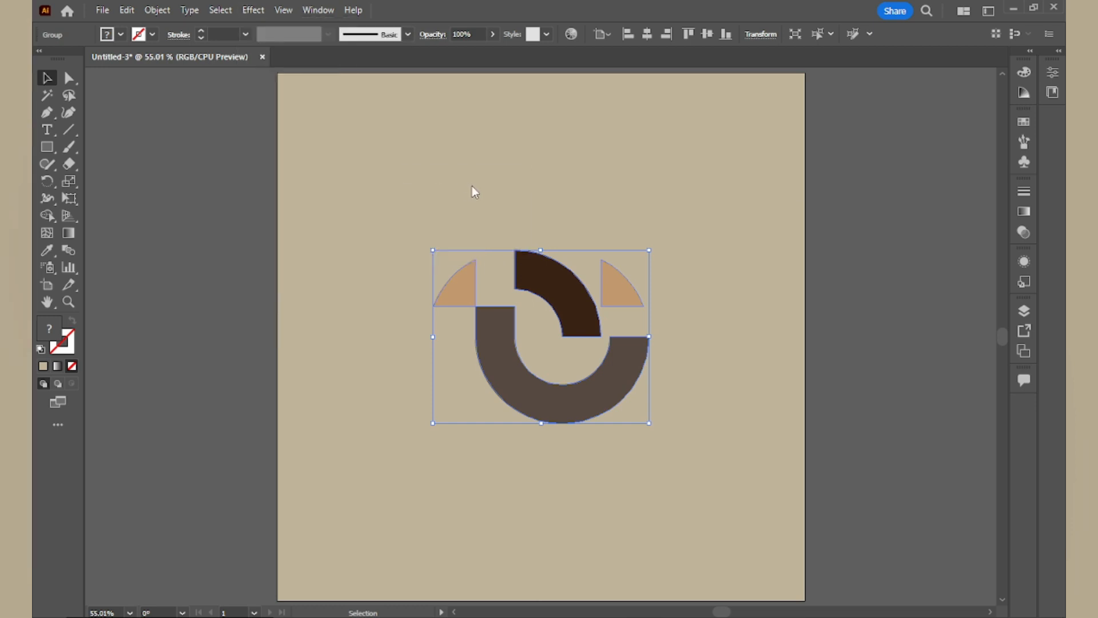
{"action": "left_click", "coordinate": [822, 318]}
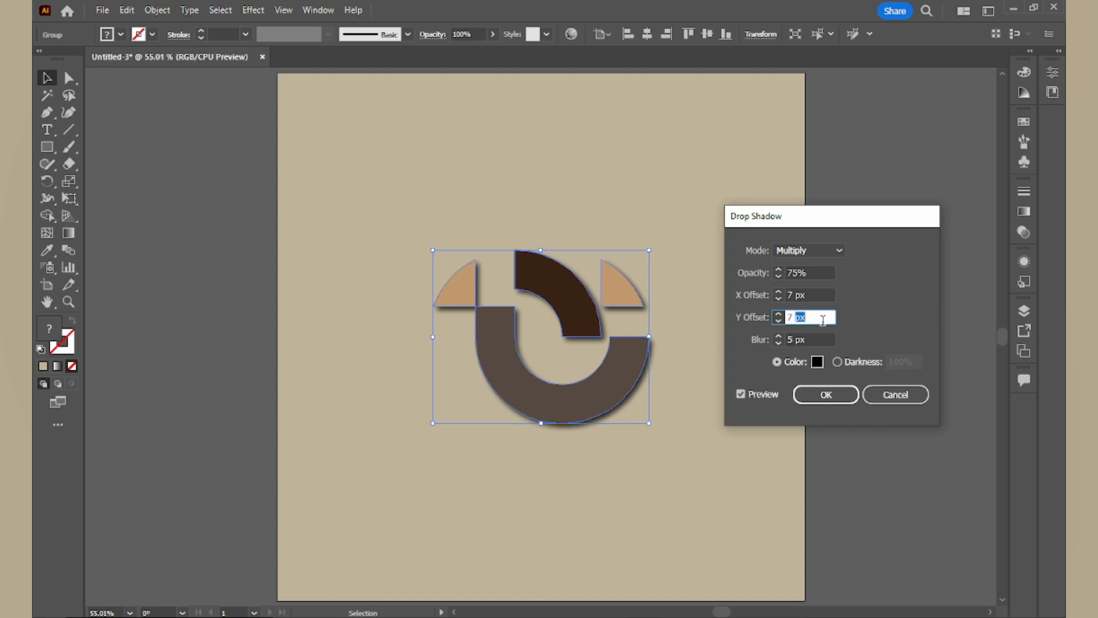
{"action": "type", "text": "0"}
{"action": "double_click", "coordinate": [818, 294]}
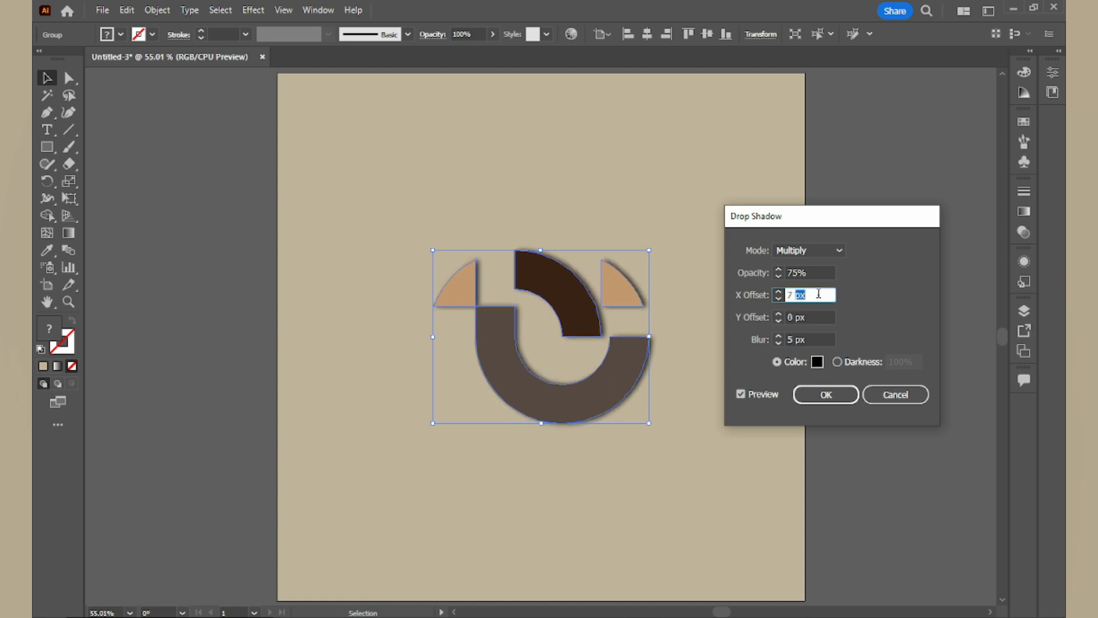
{"action": "type", "text": "0"}
{"action": "left_click", "coordinate": [826, 252]}
{"action": "left_click", "coordinate": [823, 260]}
{"action": "left_click", "coordinate": [820, 338]}
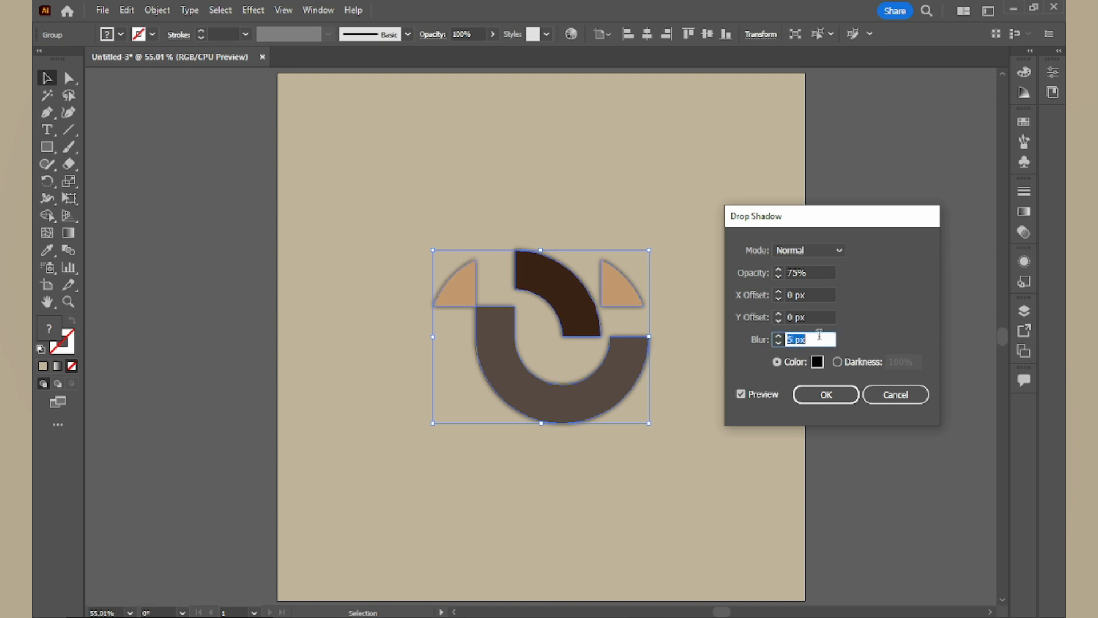
{"action": "type", "text": "10"}
{"action": "left_click", "coordinate": [808, 316]}
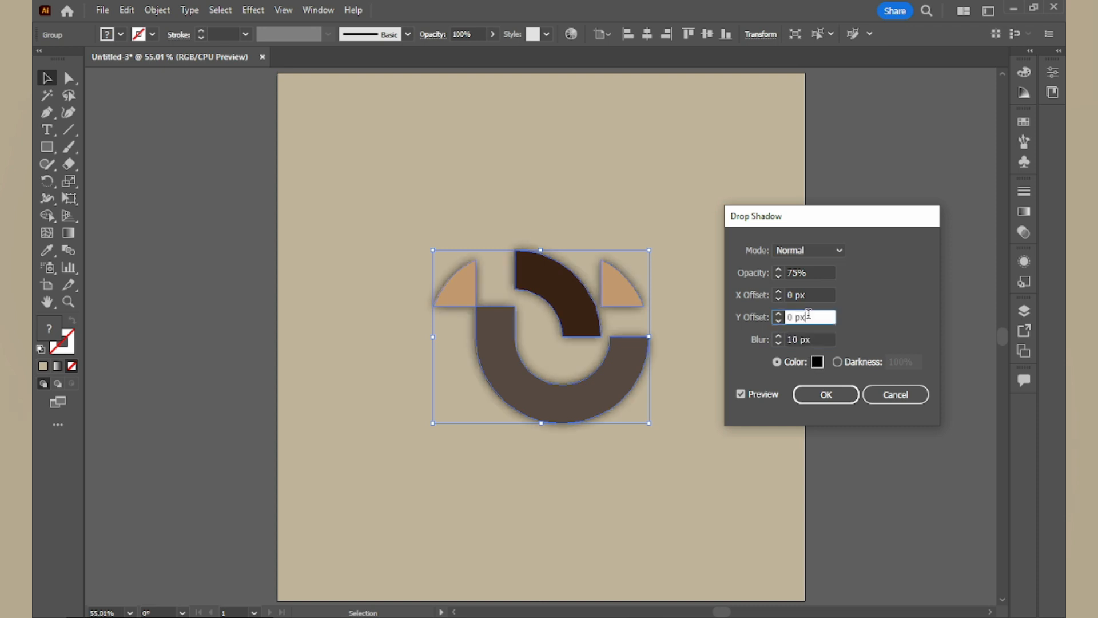
{"action": "left_click", "coordinate": [833, 391]}
{"action": "left_click", "coordinate": [858, 346]}
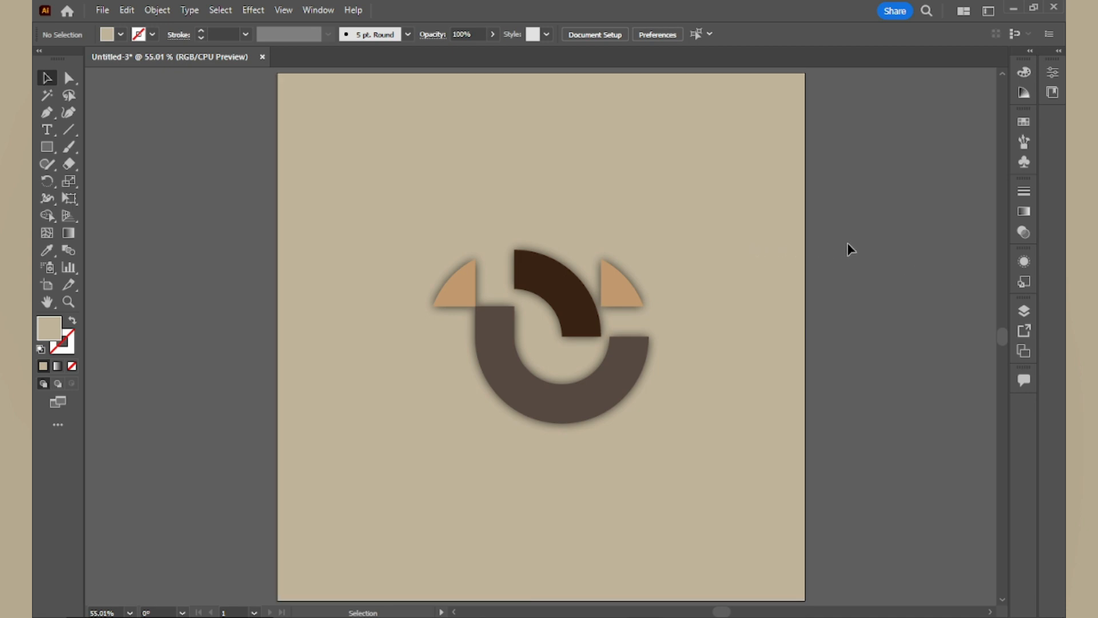
- Ungroup the logo and move the right tan piece down and outward, level with the ring's right end
{"action": "left_click", "coordinate": [610, 294]}
{"action": "right_click", "coordinate": [611, 295]}
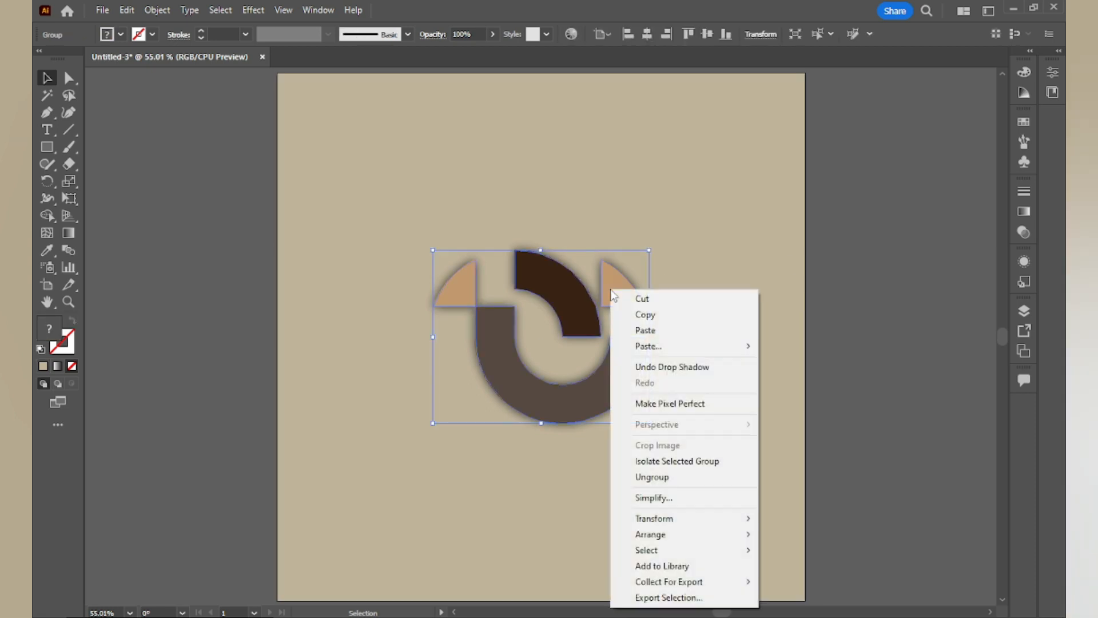
{"action": "left_click", "coordinate": [652, 477]}
{"action": "left_click", "coordinate": [670, 287]}
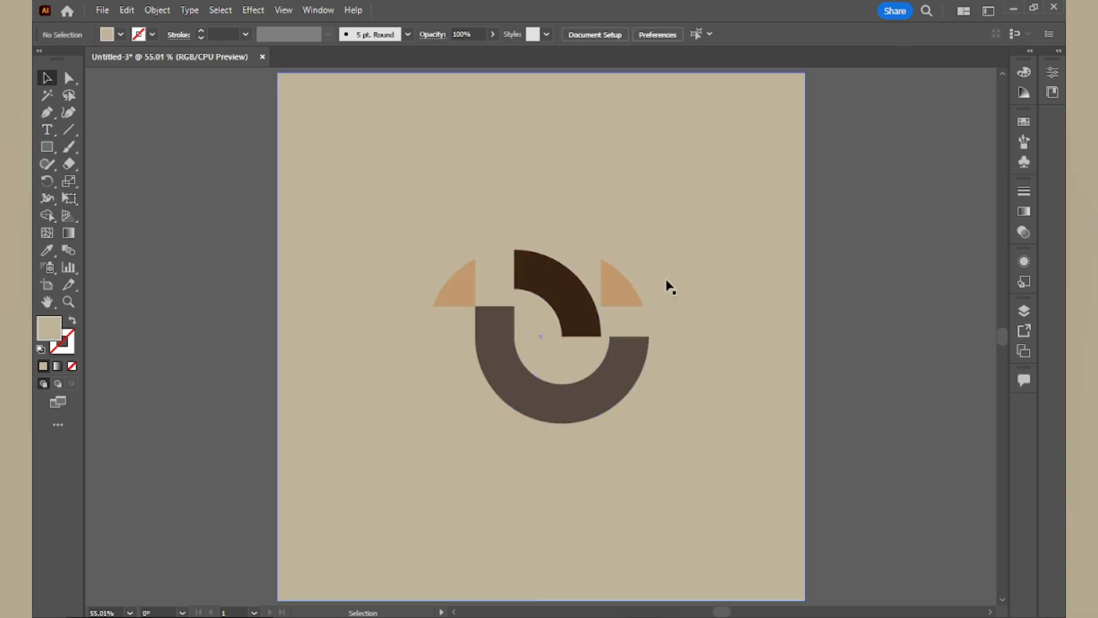
{"action": "left_click_drag", "start_coordinate": [613, 293], "coordinate": [664, 318]}
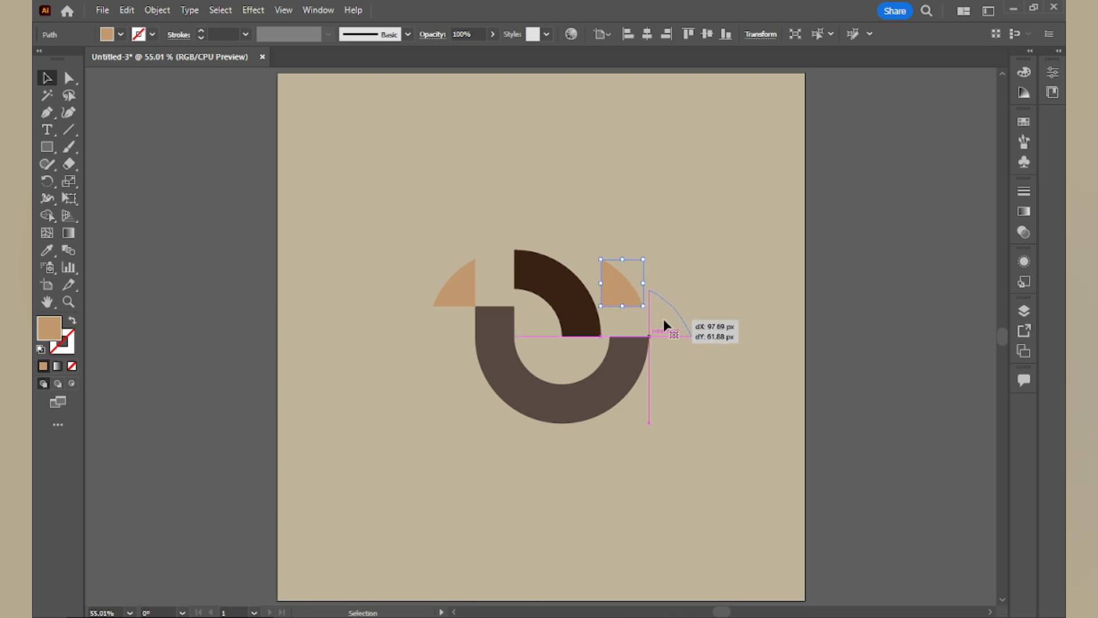
- Select the four logo pieces again and regroup them
{"action": "left_click", "coordinate": [801, 303]}
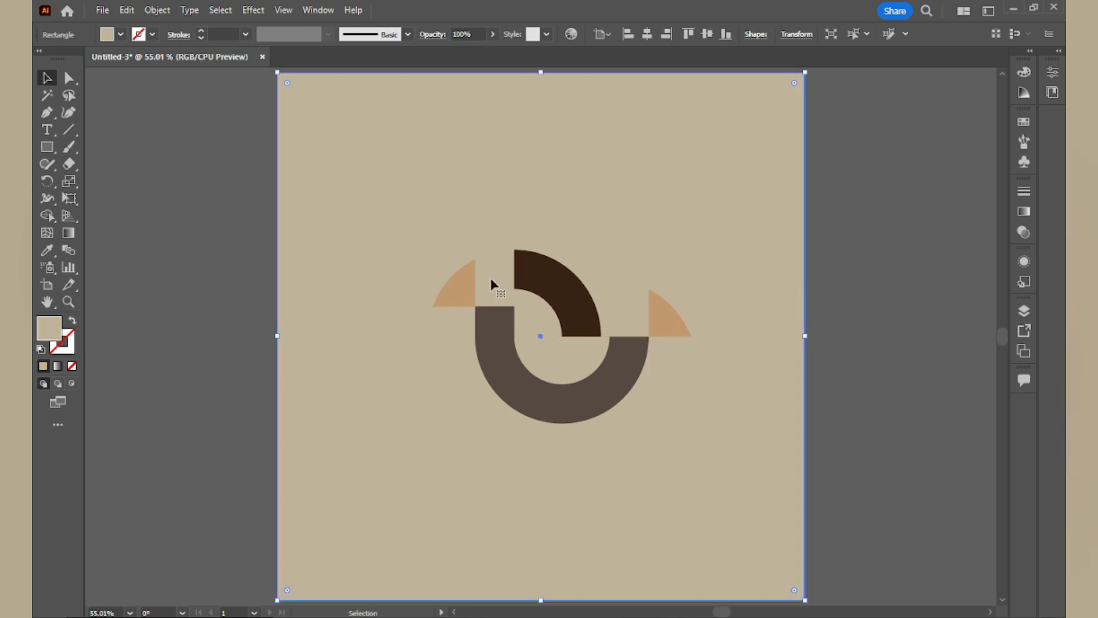
{"action": "left_click", "coordinate": [469, 289]}
{"action": "left_click", "coordinate": [489, 336], "text": "shift"}
{"action": "left_click", "coordinate": [566, 286], "text": "shift"}
{"action": "left_click", "coordinate": [658, 319], "text": "shift"}
{"action": "right_click", "coordinate": [661, 339]}
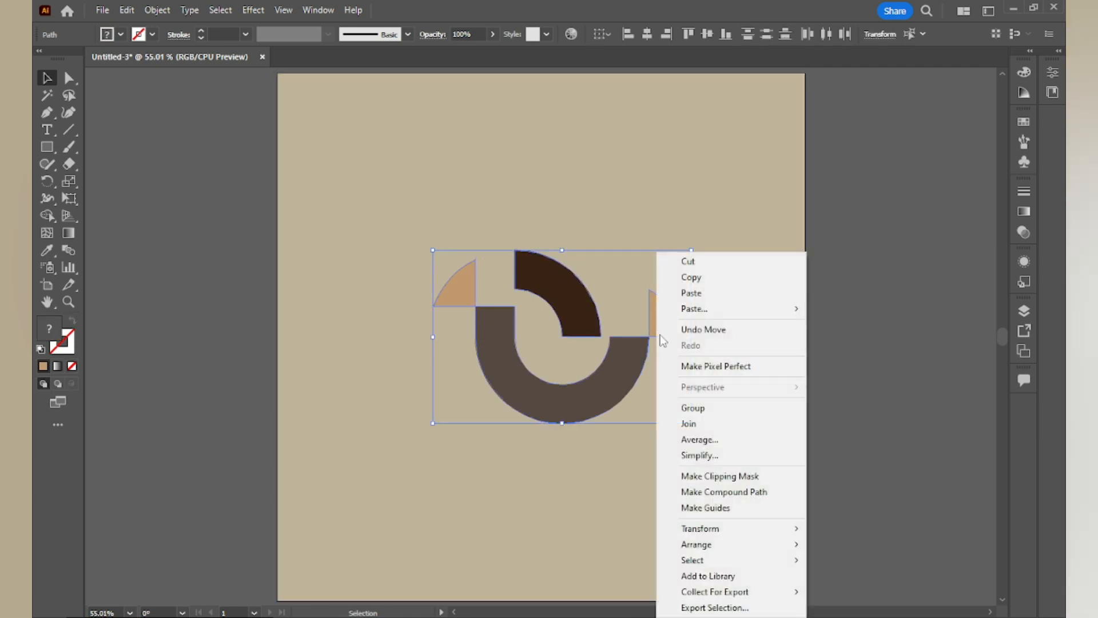
{"action": "left_click", "coordinate": [693, 407]}
{"action": "left_click", "coordinate": [877, 345]}
- Apply the Drop Shadow effect to the regrouped logo with Normal mode, 0 px offsets and 10 px blur
{"action": "left_click", "coordinate": [579, 337]}
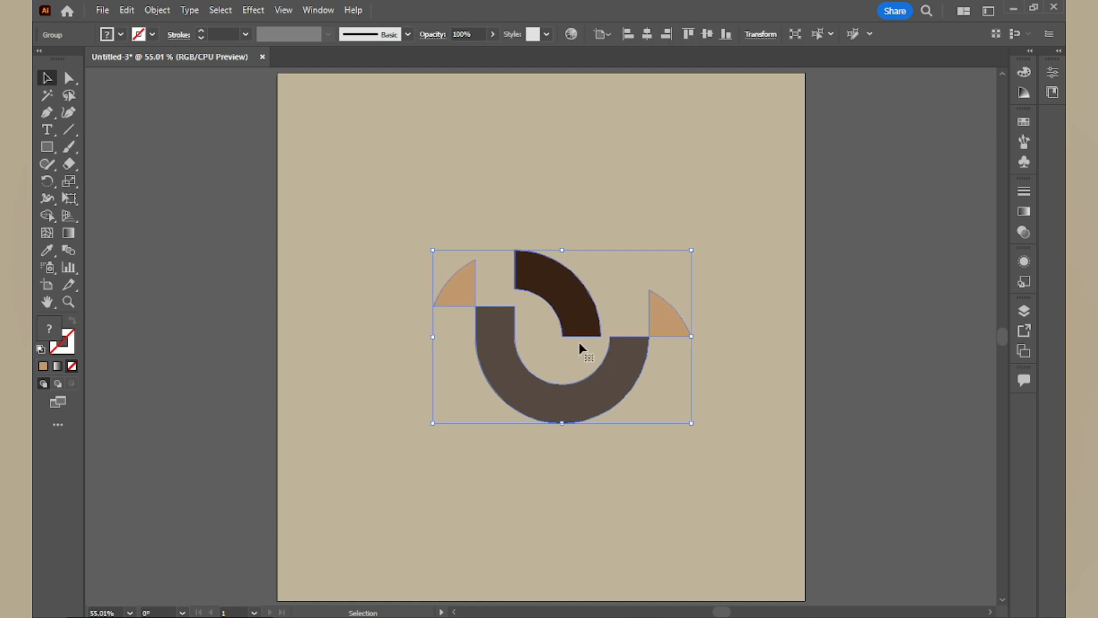
{"action": "left_click", "coordinate": [220, 10]}
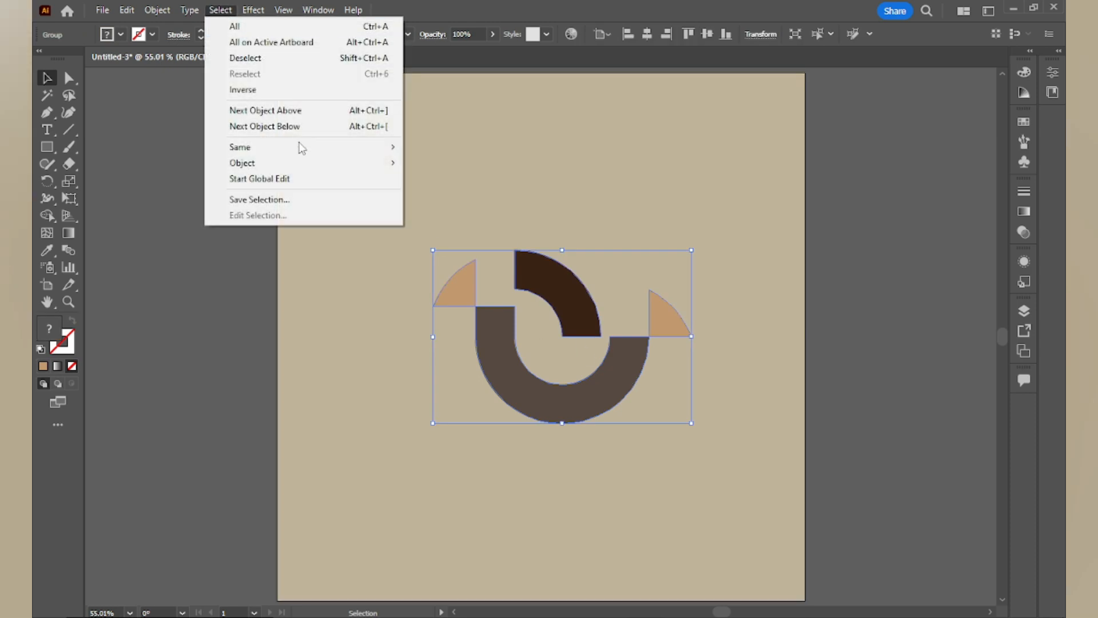
{"action": "left_click", "coordinate": [253, 11]}
{"action": "mouse_move", "coordinate": [275, 173]}
{"action": "left_click", "coordinate": [453, 174]}
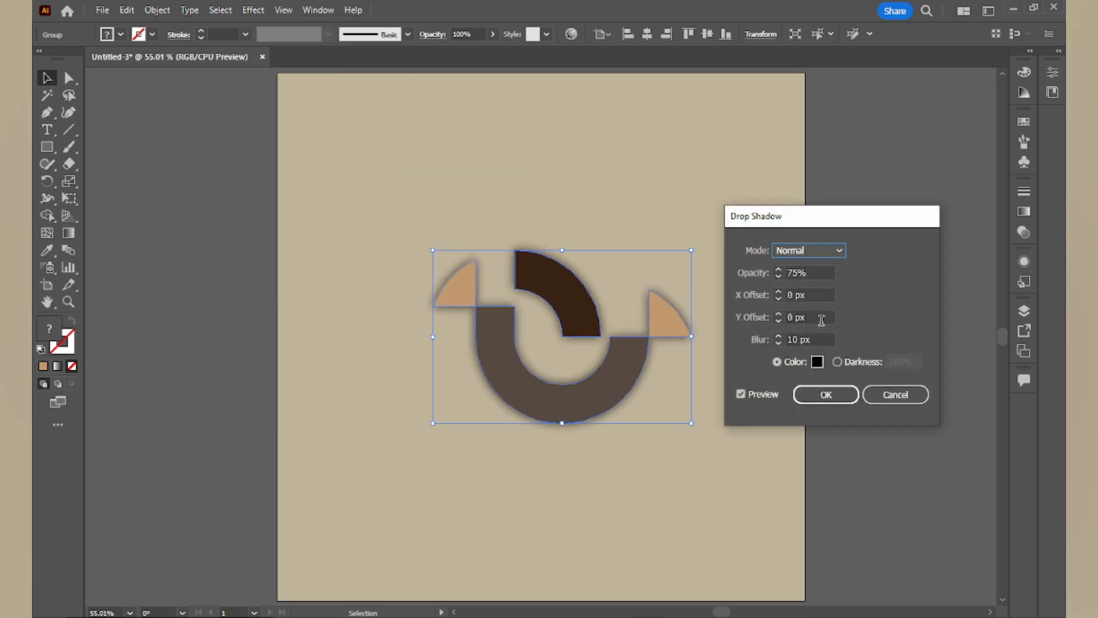
{"action": "left_click", "coordinate": [826, 394]}
{"action": "left_click", "coordinate": [868, 336]}
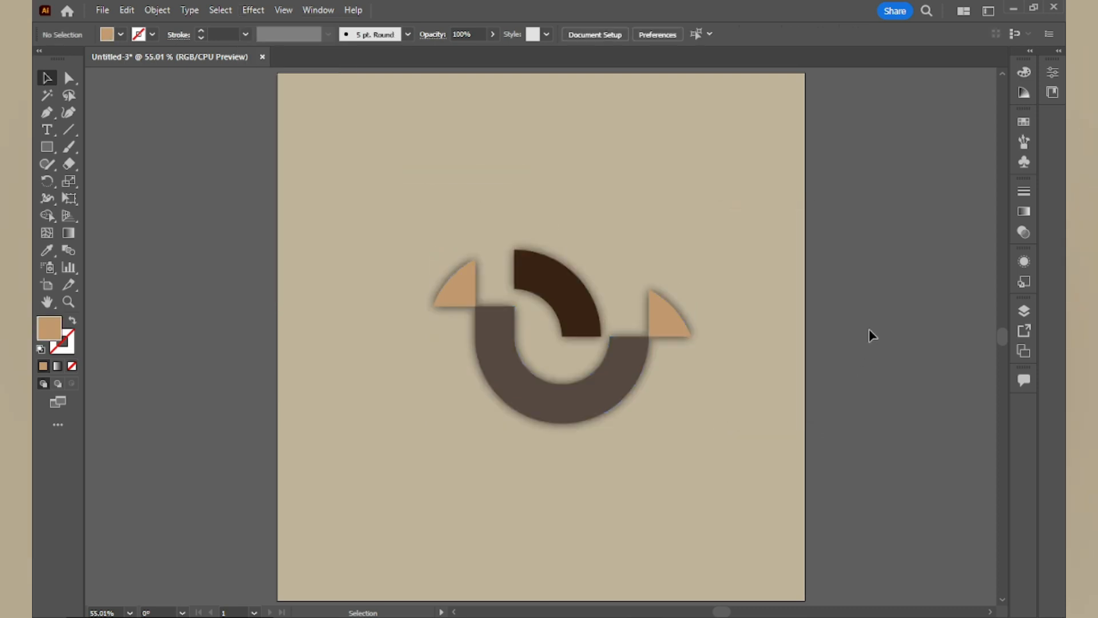